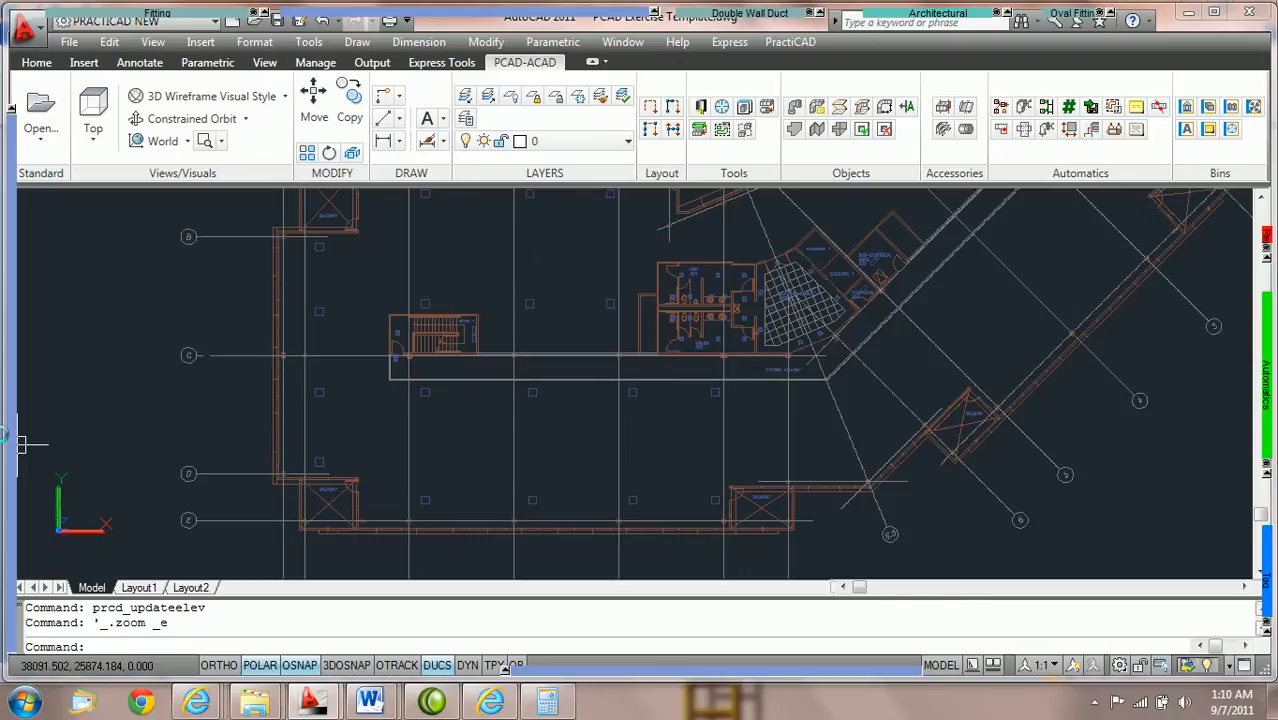
# Step: Add an elevation level at 30' in the elevation view and toggle its marker from the dashed yellow to the solid blue type
pyautogui.moveTo(8, 440)
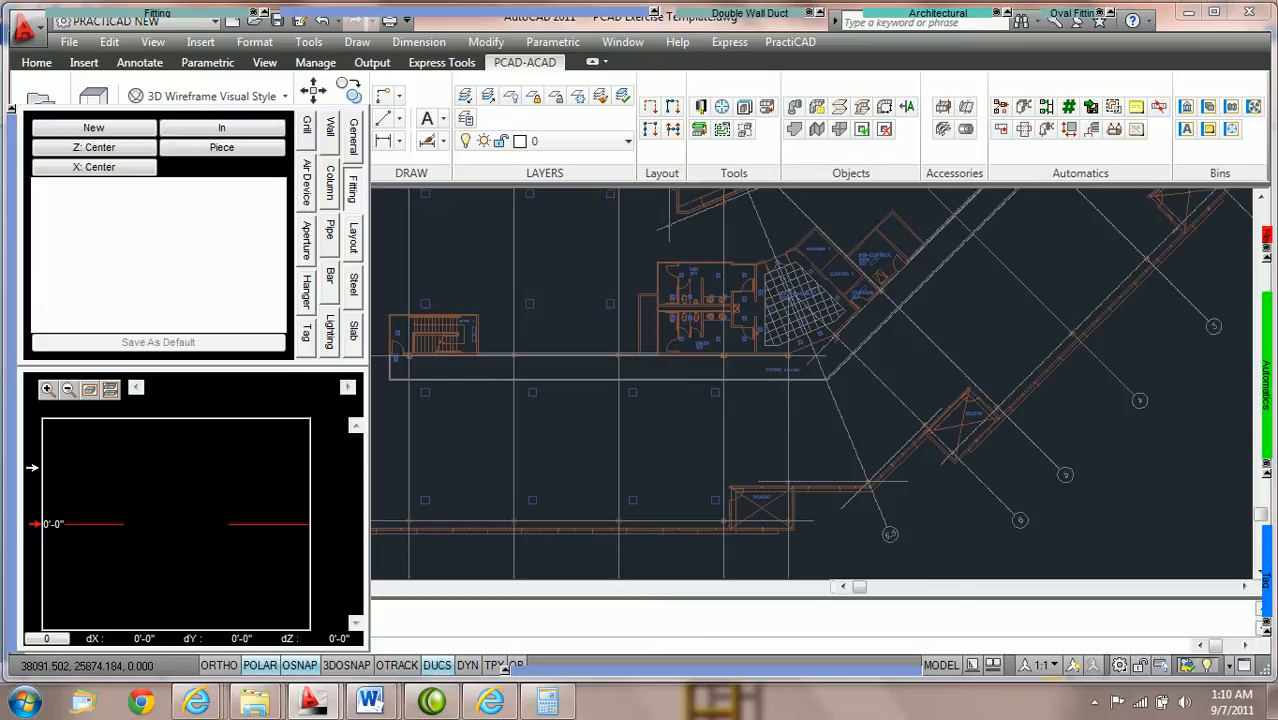
pyautogui.click(33, 467)
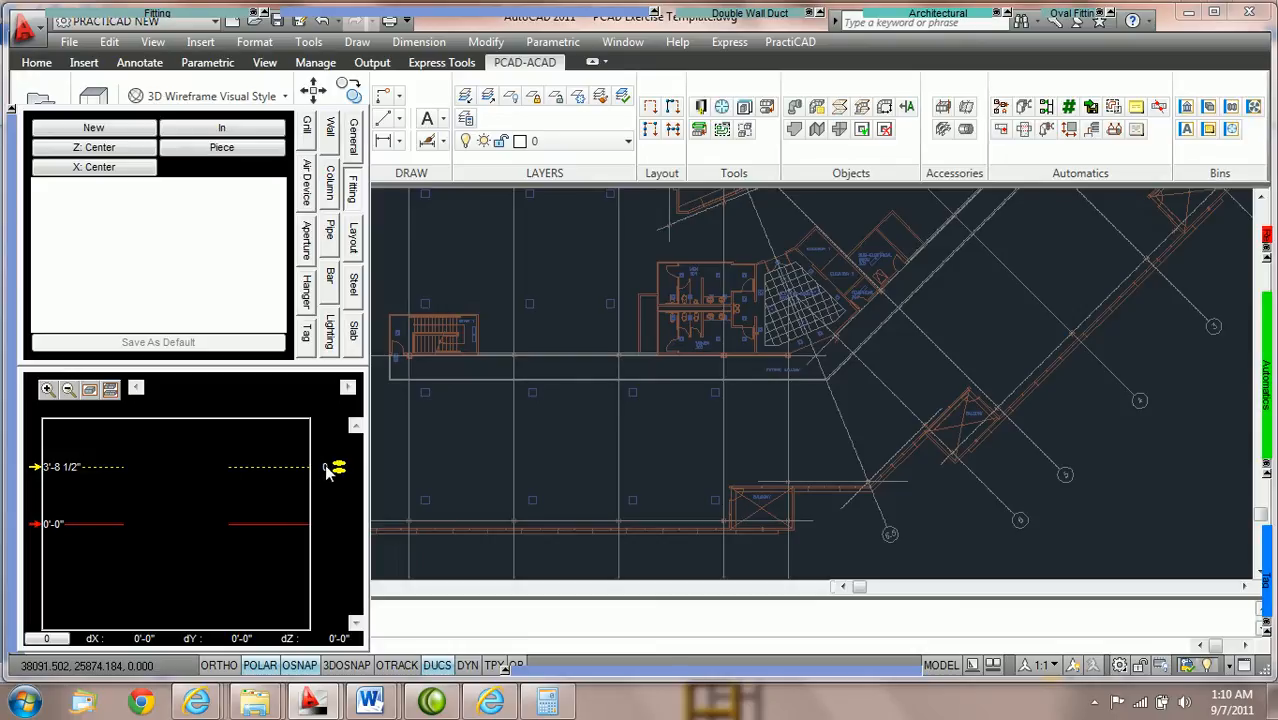
pyautogui.doubleClick(63, 466)
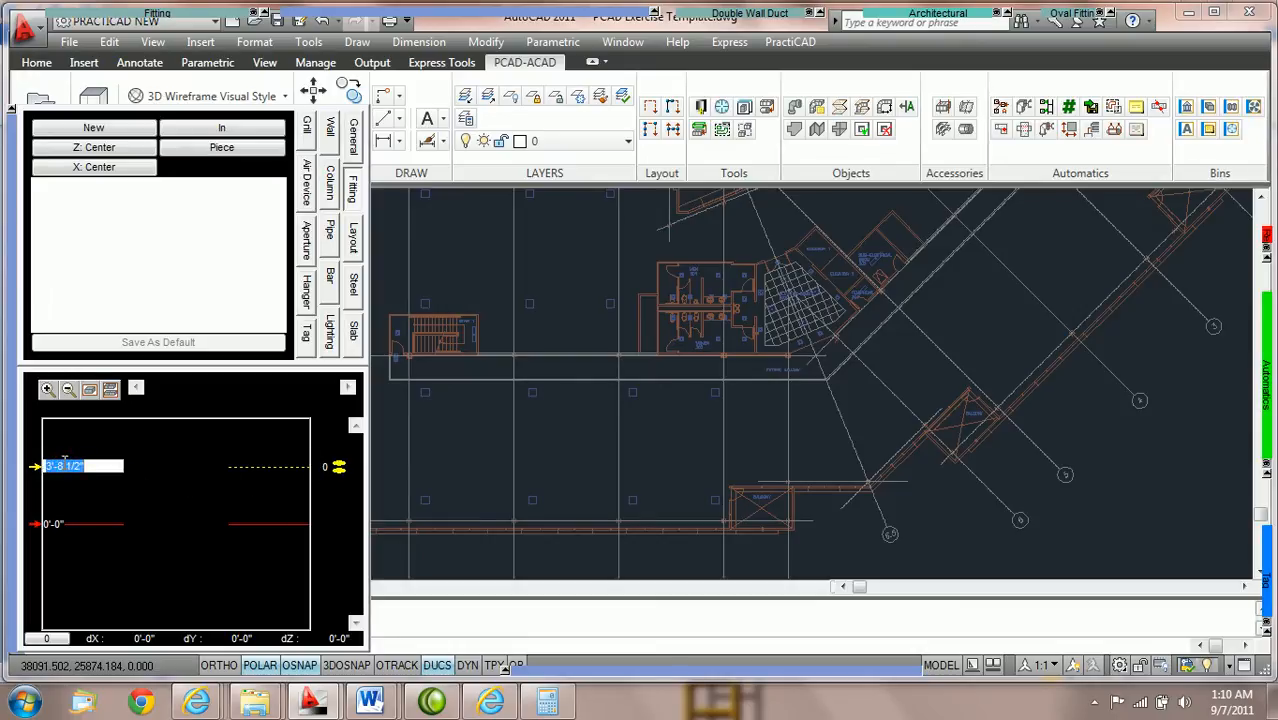
pyautogui.write("30'")
pyautogui.press('Return')
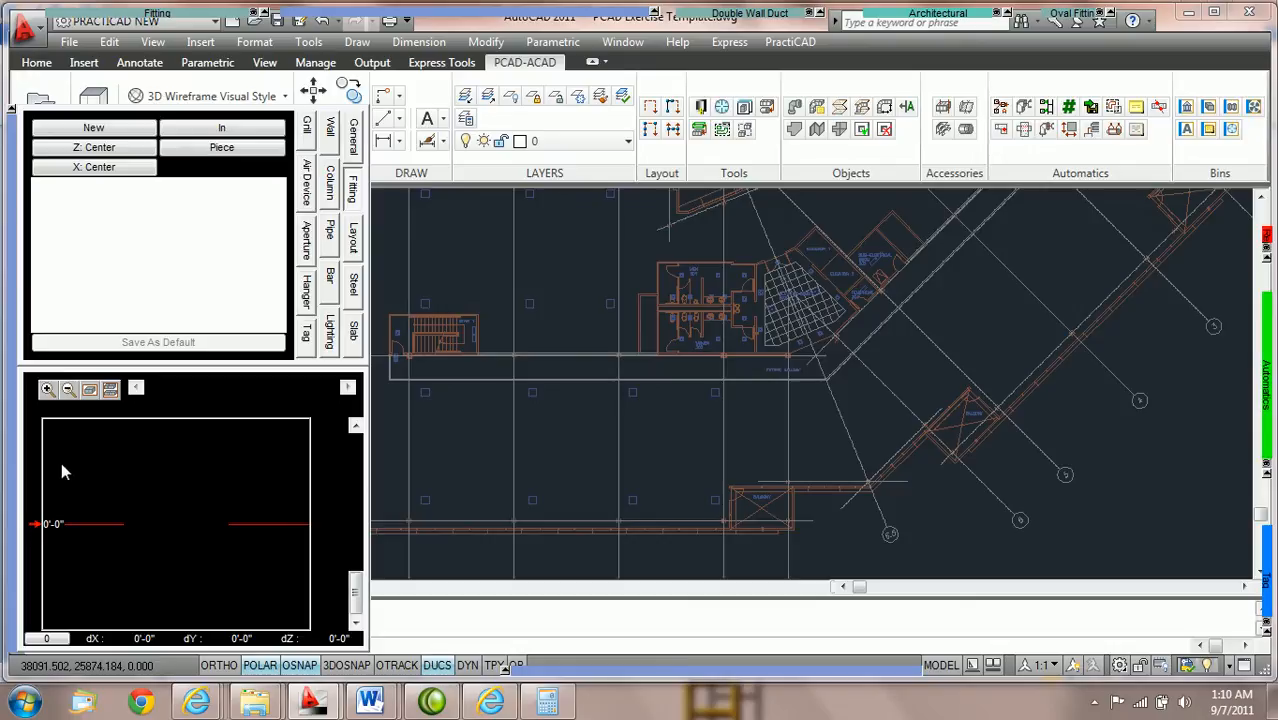
pyautogui.click(112, 392)
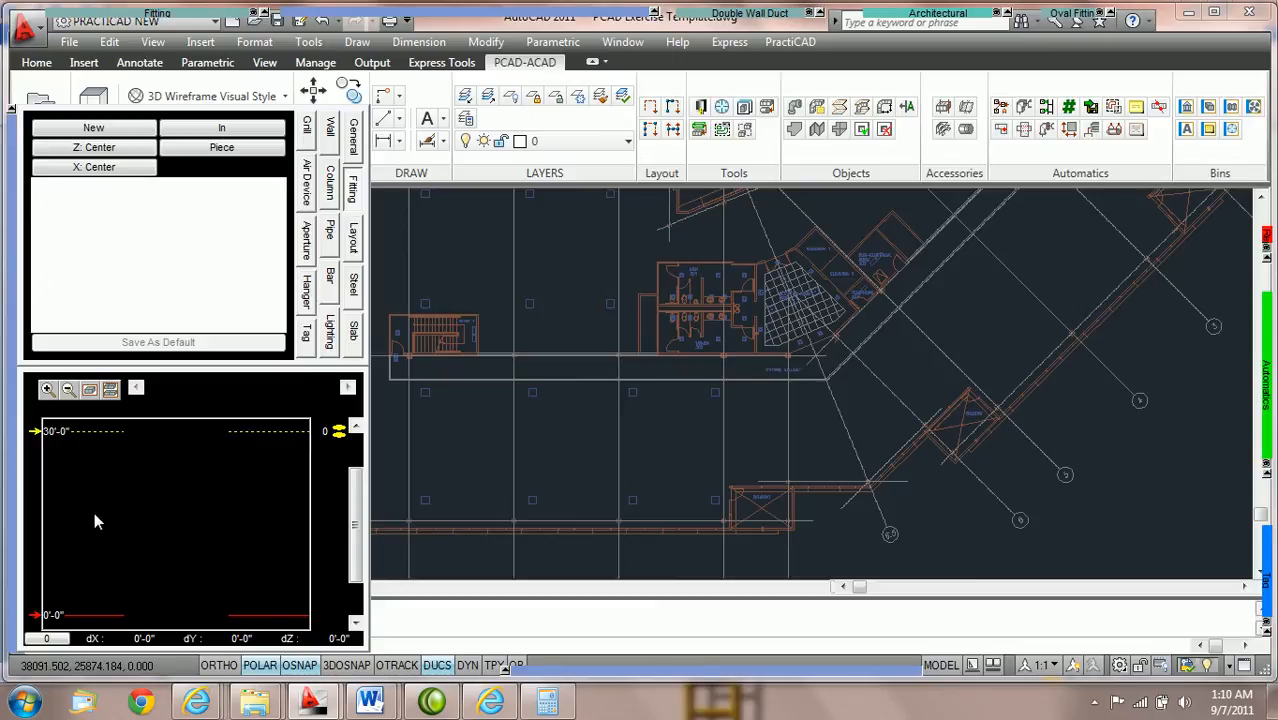
pyautogui.click(339, 434)
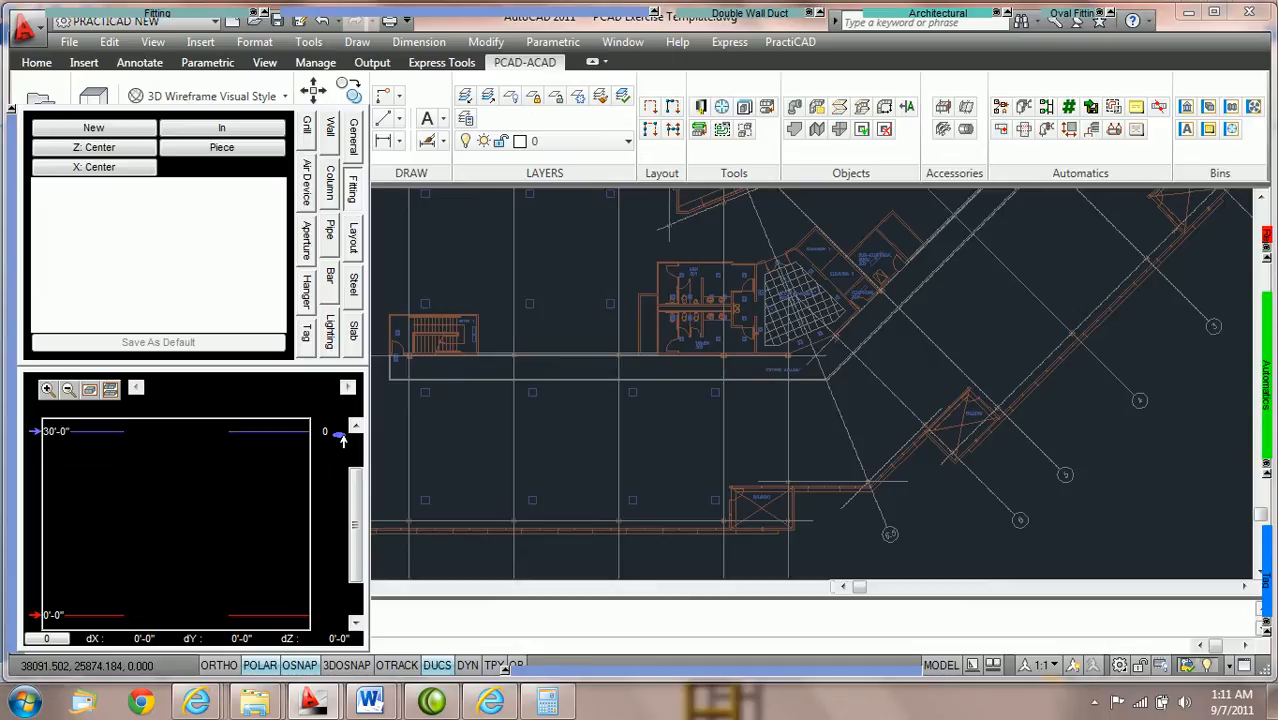
pyautogui.moveTo(357, 488); pyautogui.dragTo(362, 464)
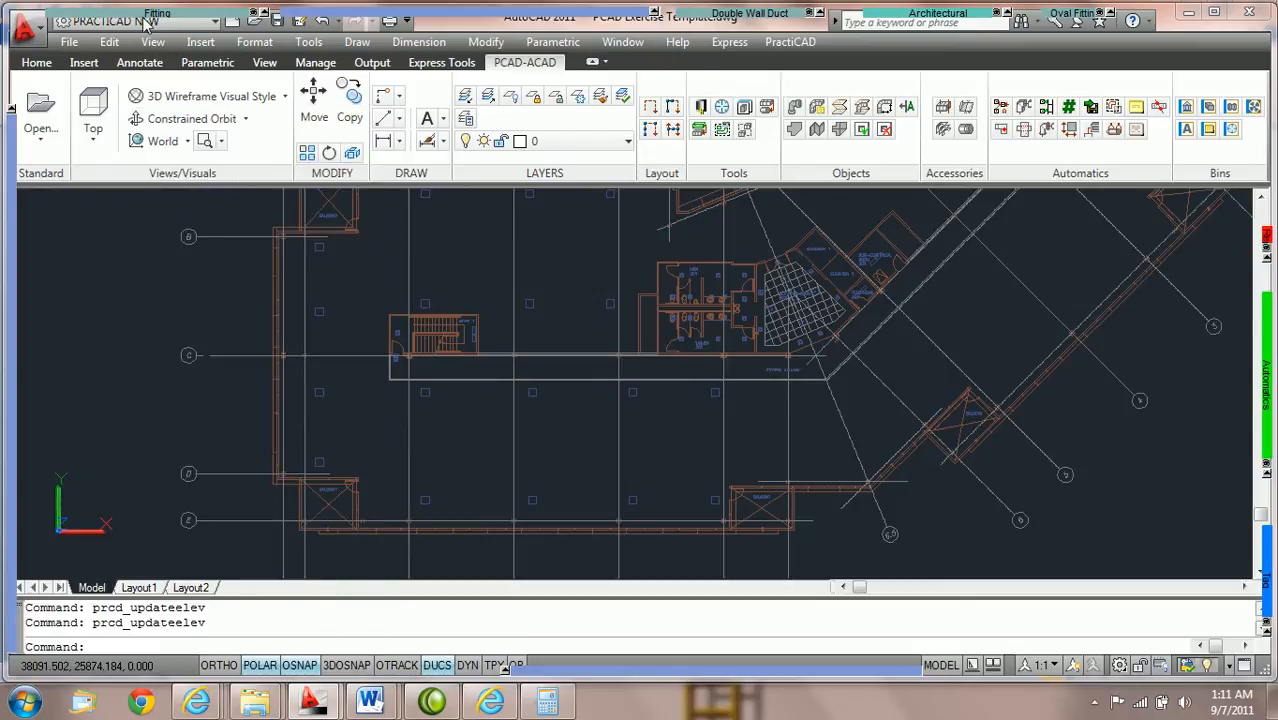
# Step: Start a single-wall PractiCAM Rect Duct and set its bottom elevation to 10' above the reference level
pyautogui.moveTo(140, 12)
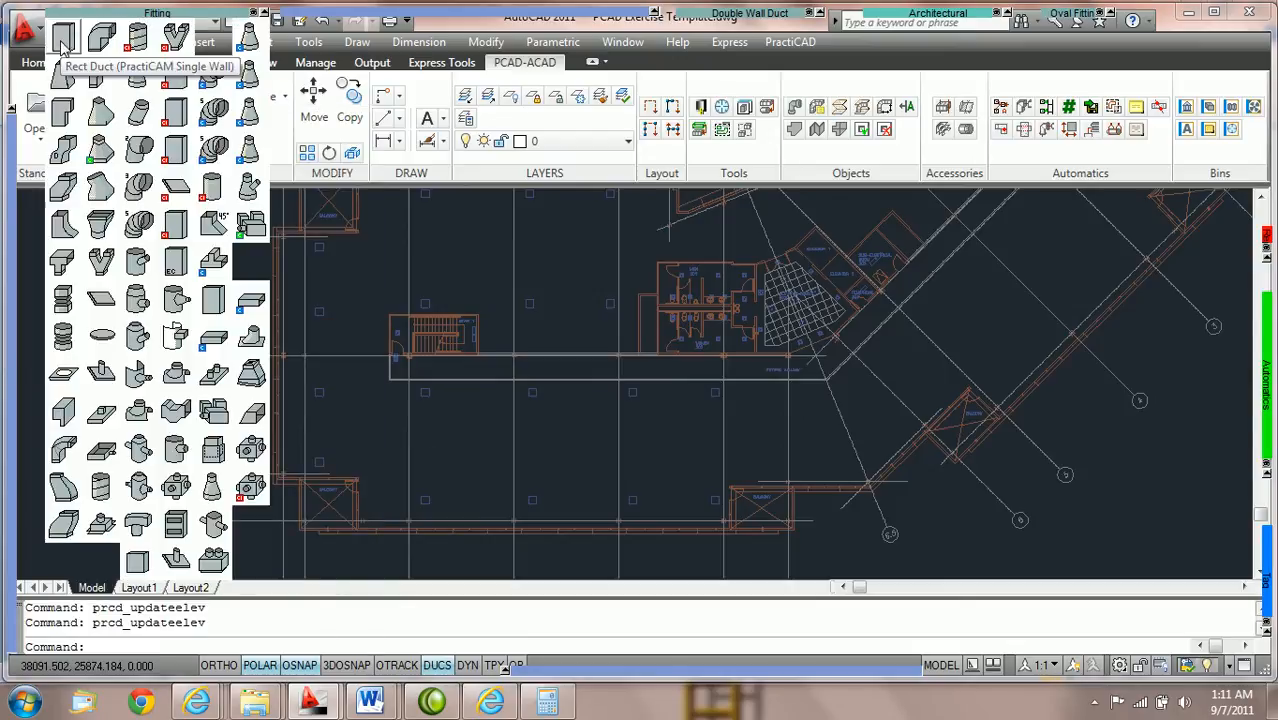
pyautogui.click(66, 44)
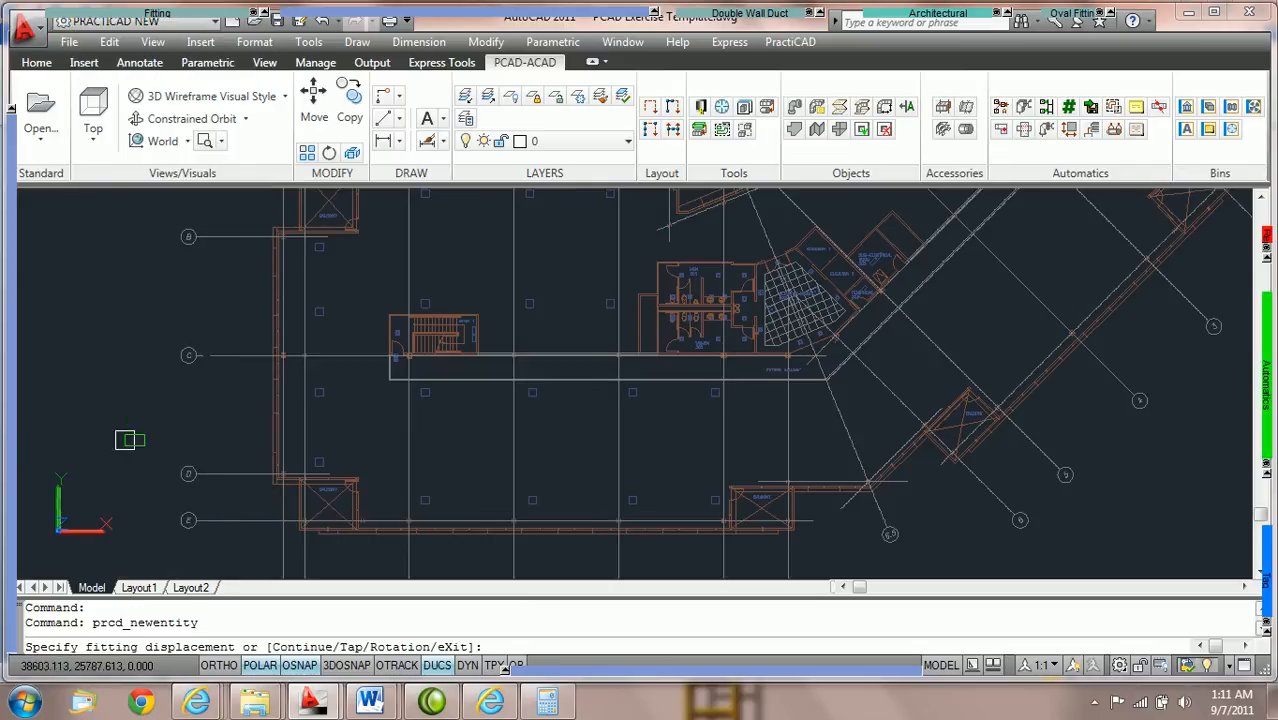
pyautogui.scroll(3, 430, 445)
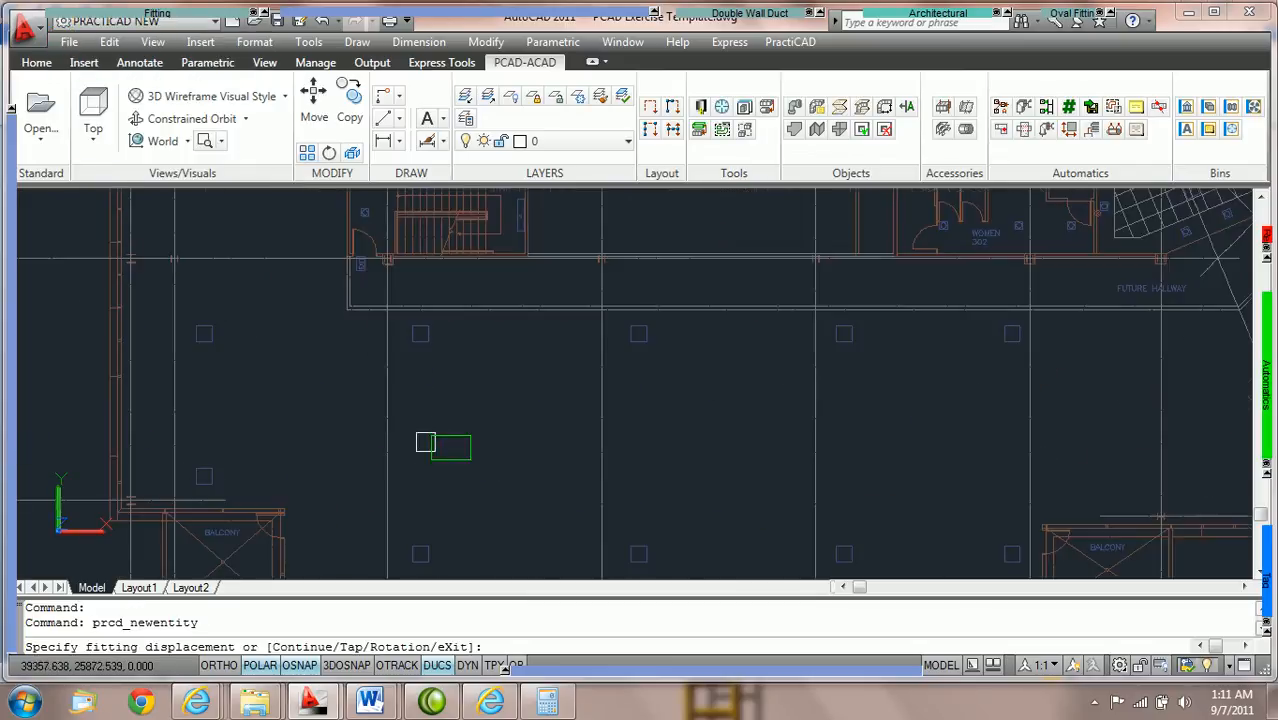
pyautogui.scroll(4, 479, 422)
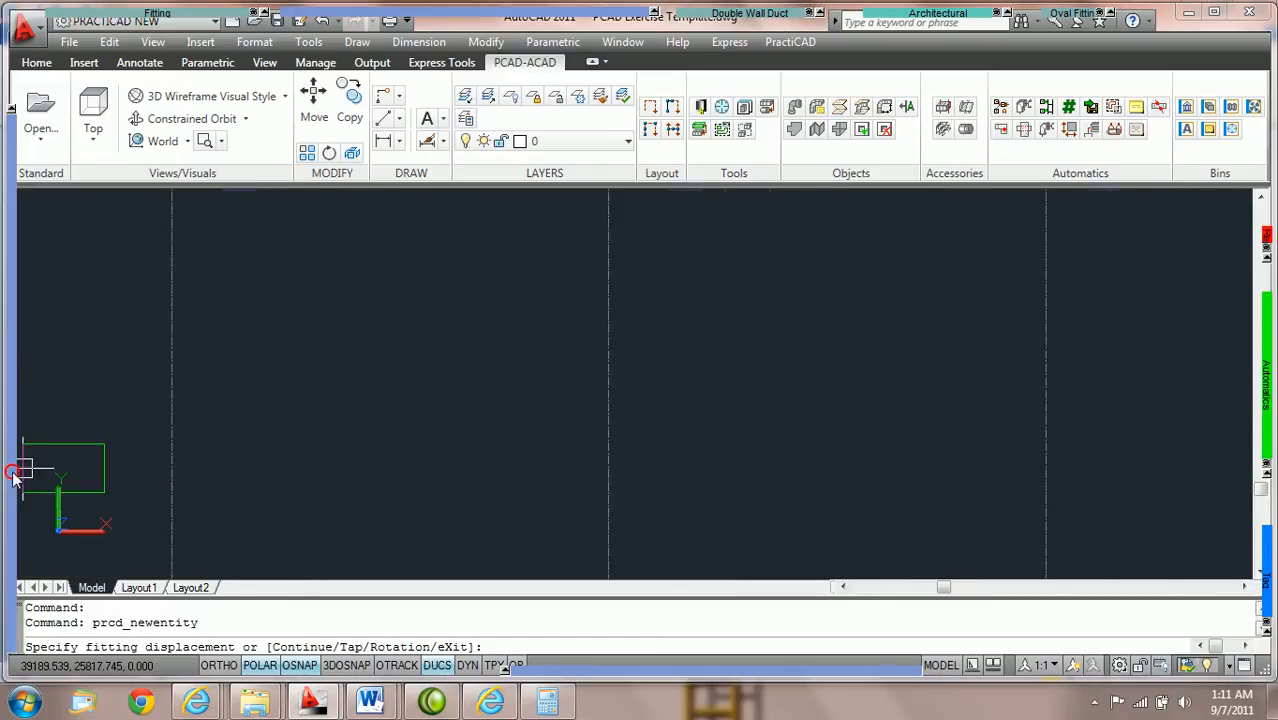
pyautogui.moveTo(12, 479)
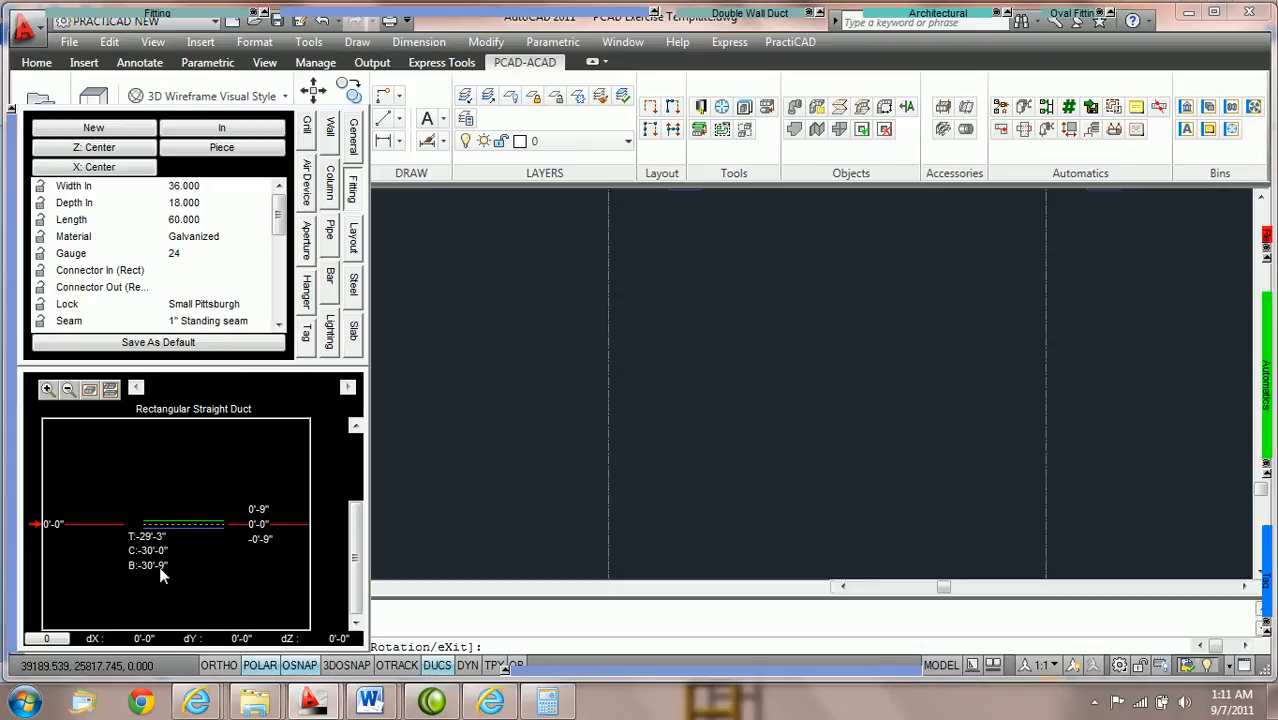
pyautogui.click(158, 566)
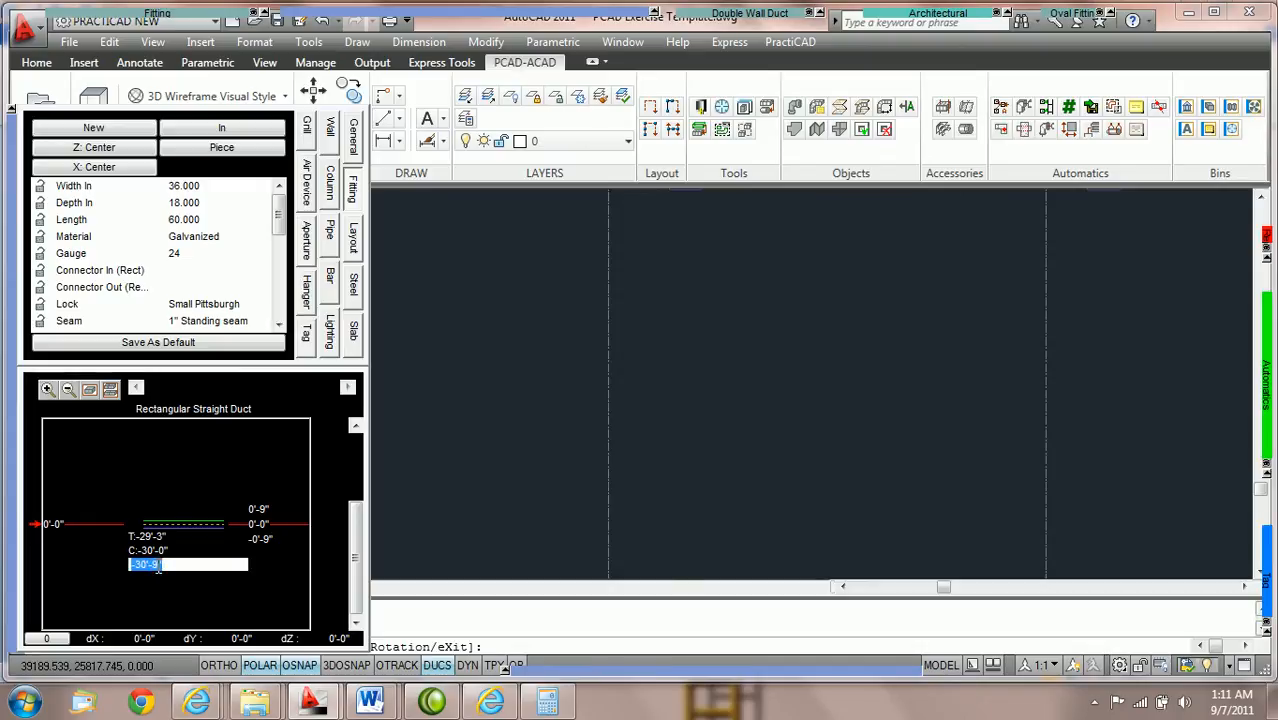
pyautogui.write("10'")
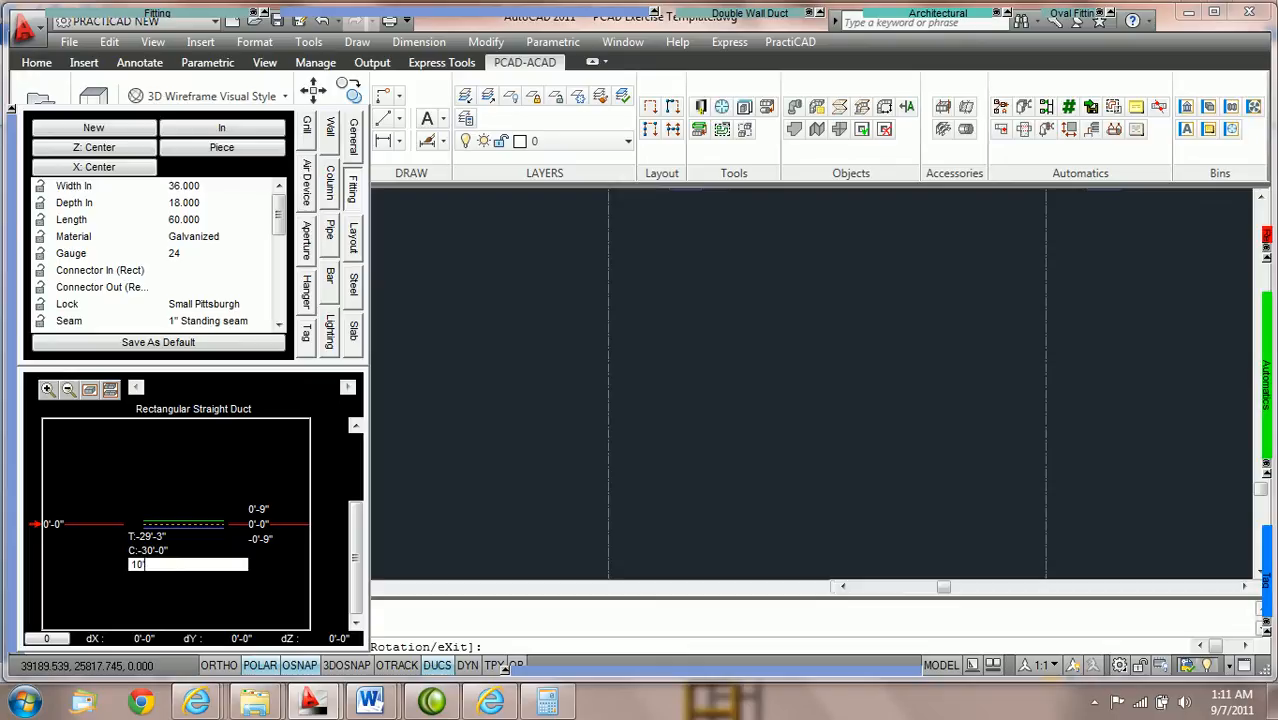
pyautogui.press('Return')
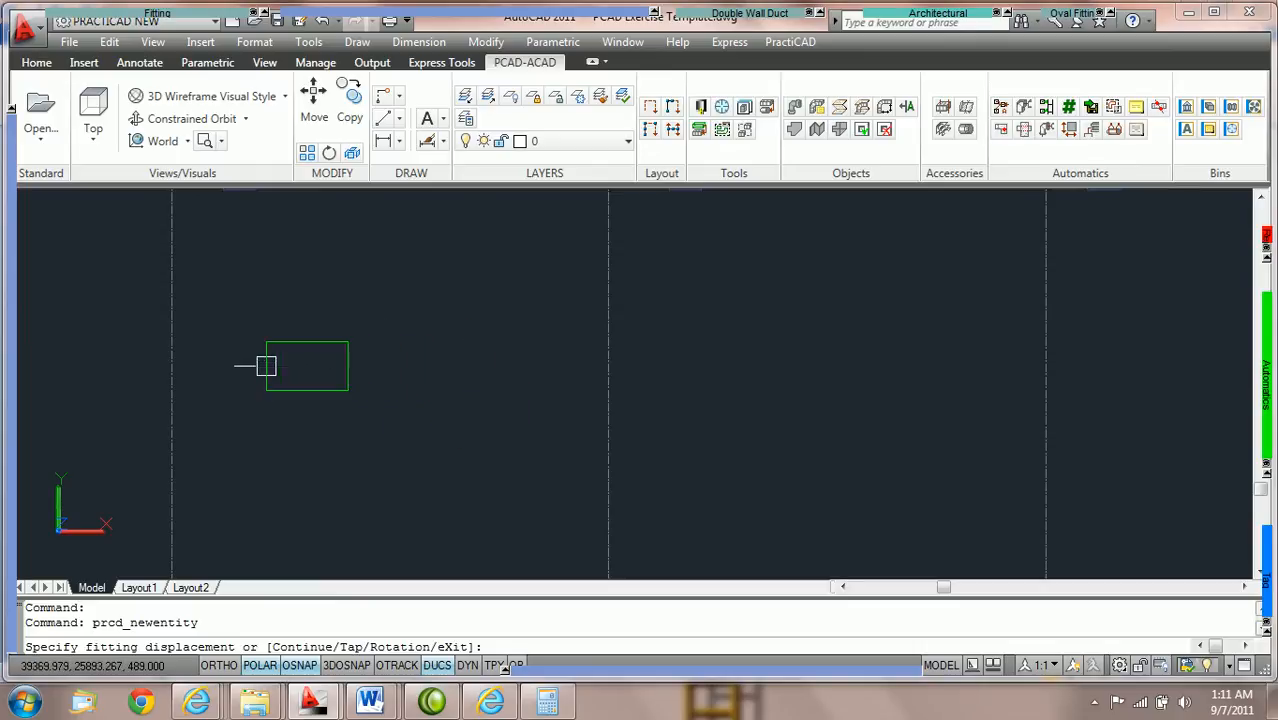
# Step: Place a horizontal run of three connected 36 x 18 rectangular ducts, each 60 long, between two vertical grid lines
pyautogui.click(266, 366)
pyautogui.click(305, 366)
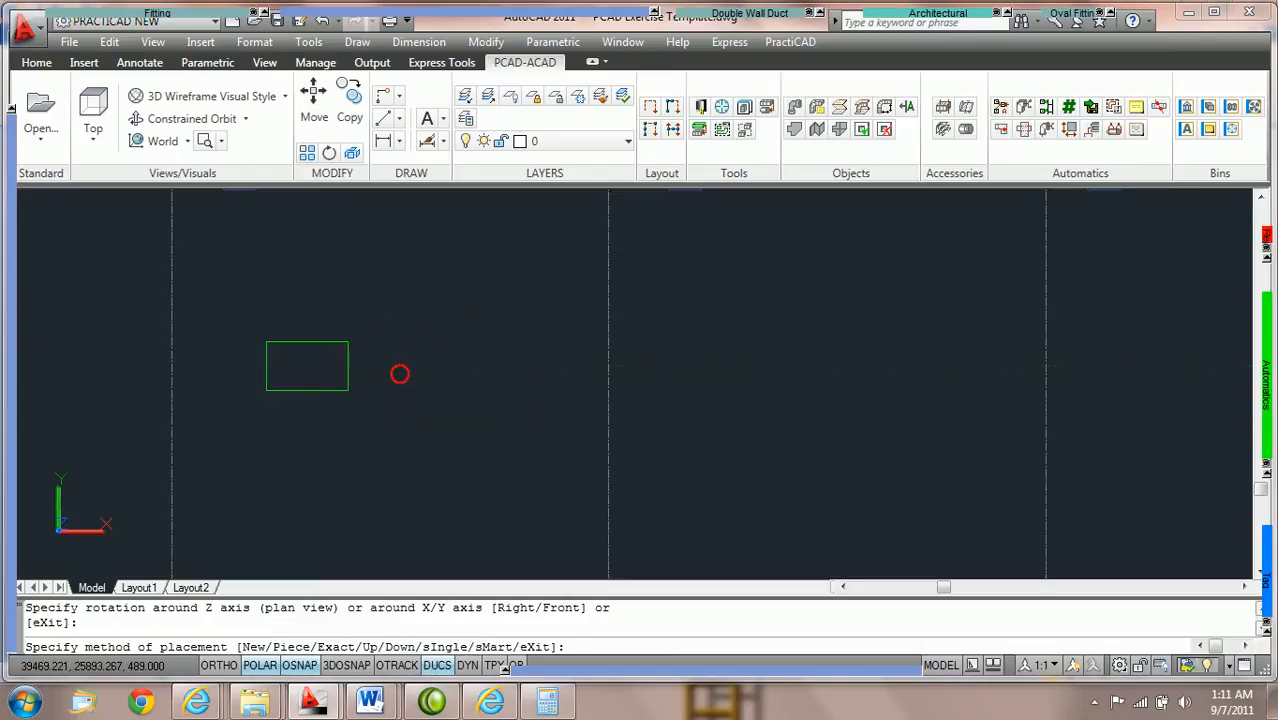
pyautogui.click(400, 373)
pyautogui.write('c')
pyautogui.press('Return')
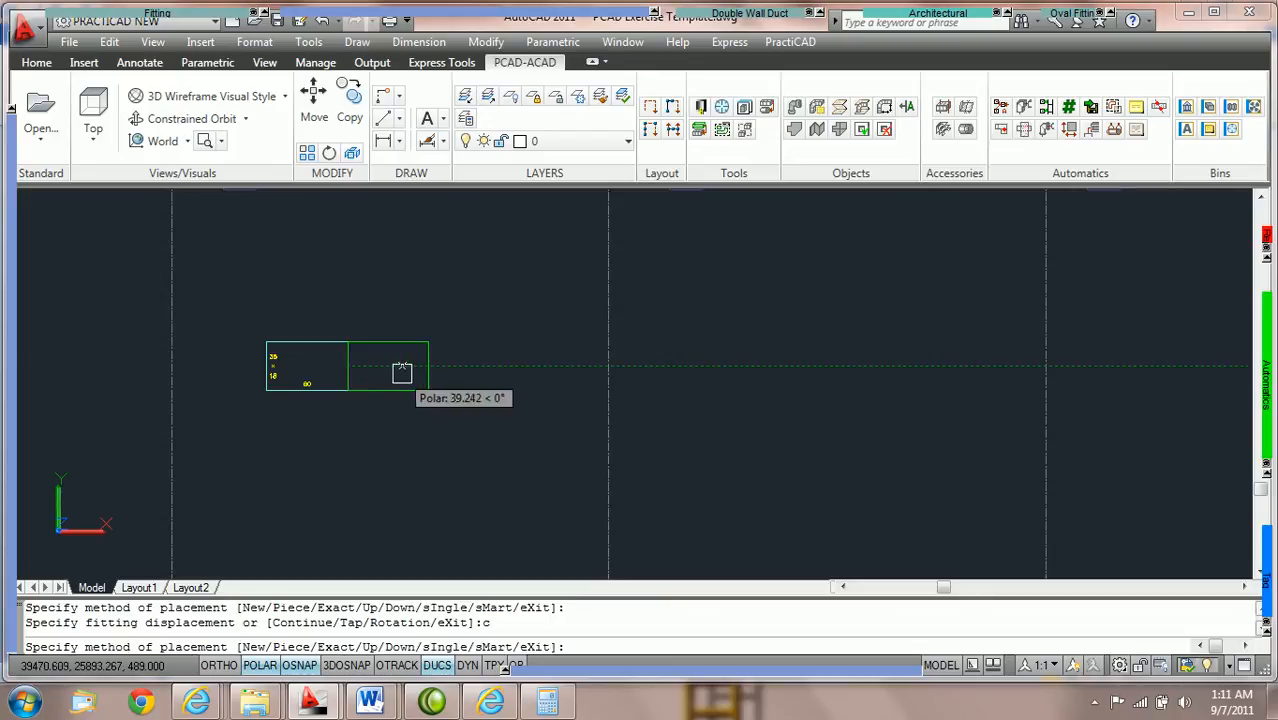
pyautogui.press('Return')
pyautogui.press('Return')
pyautogui.press('Escape')
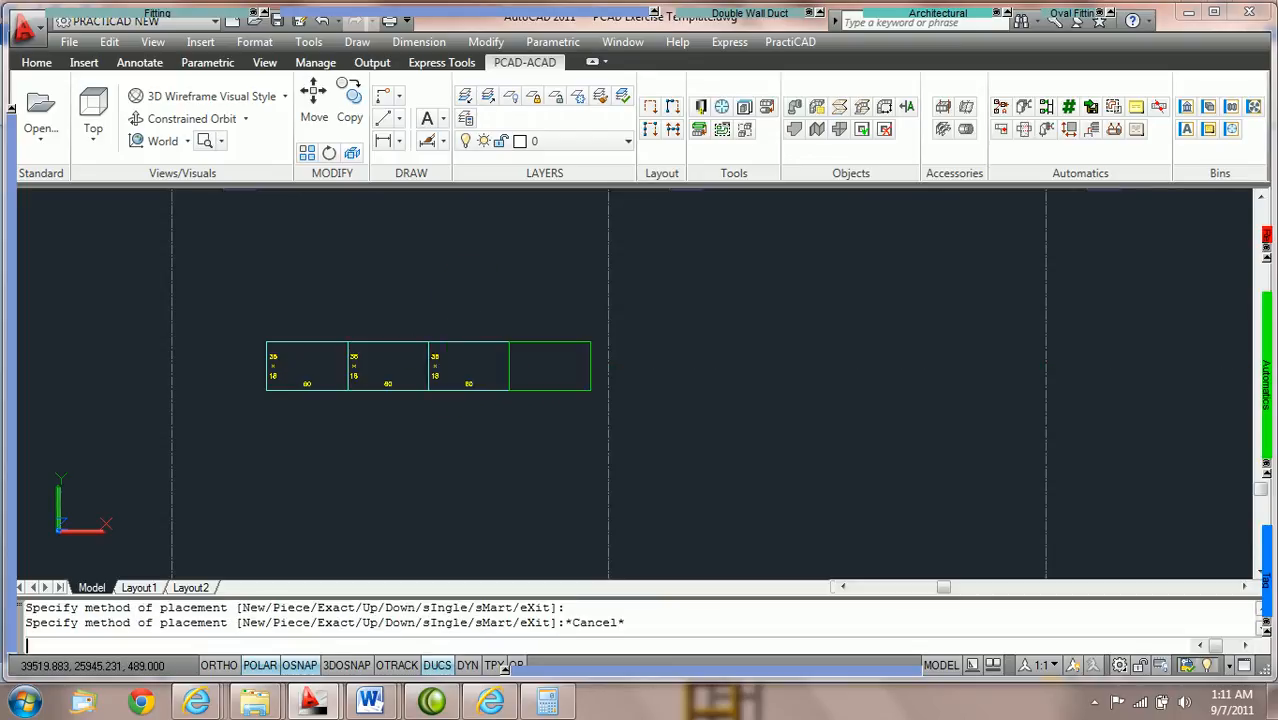
# Step: Tag the first duct of the run with its top and bottom elevations, placing the tag inside the duct with object snap temporarily off
pyautogui.scroll(1, 451, 317)
pyautogui.moveTo(456, 305); pyautogui.dragTo(553, 305, button='middle')
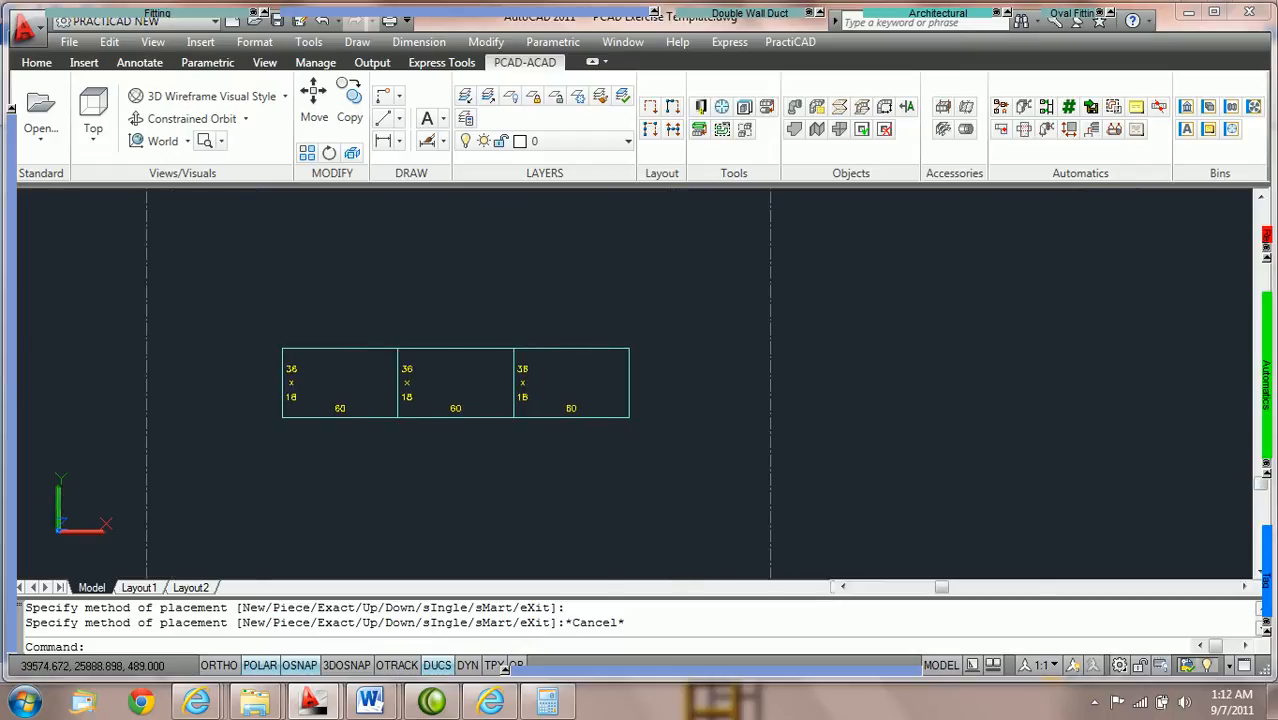
pyautogui.moveTo(1266, 566)
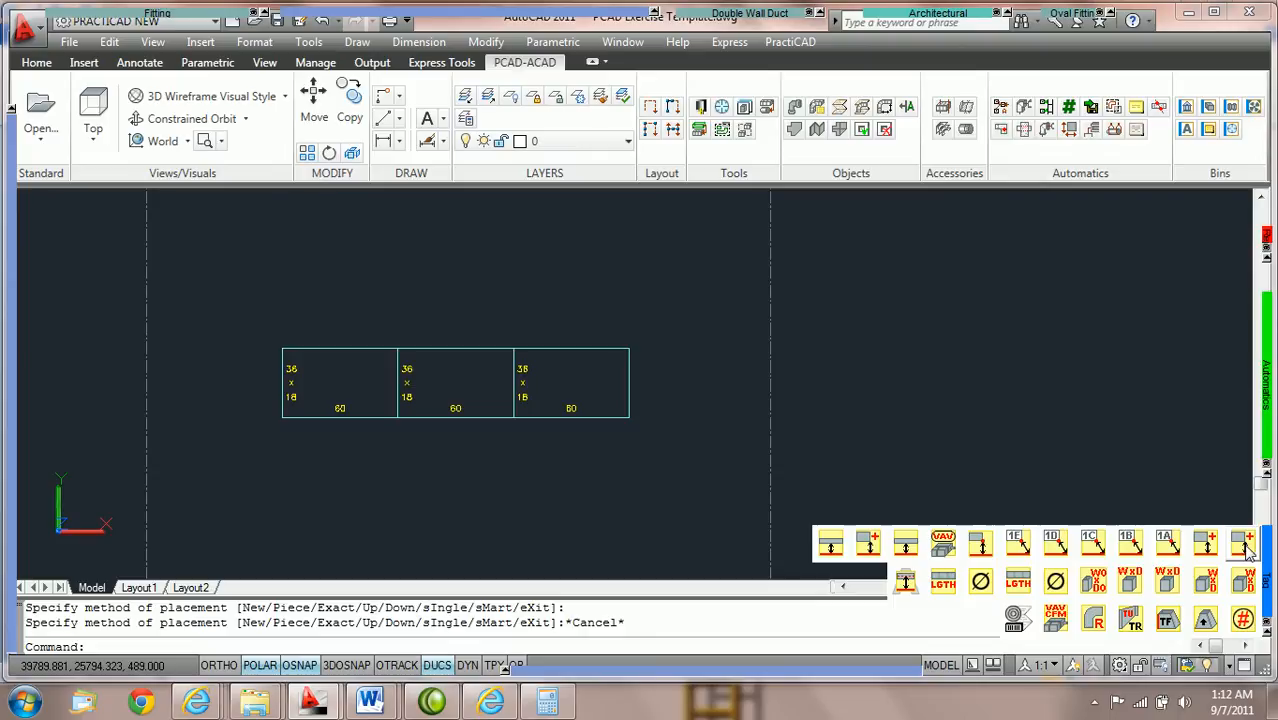
pyautogui.click(1243, 543)
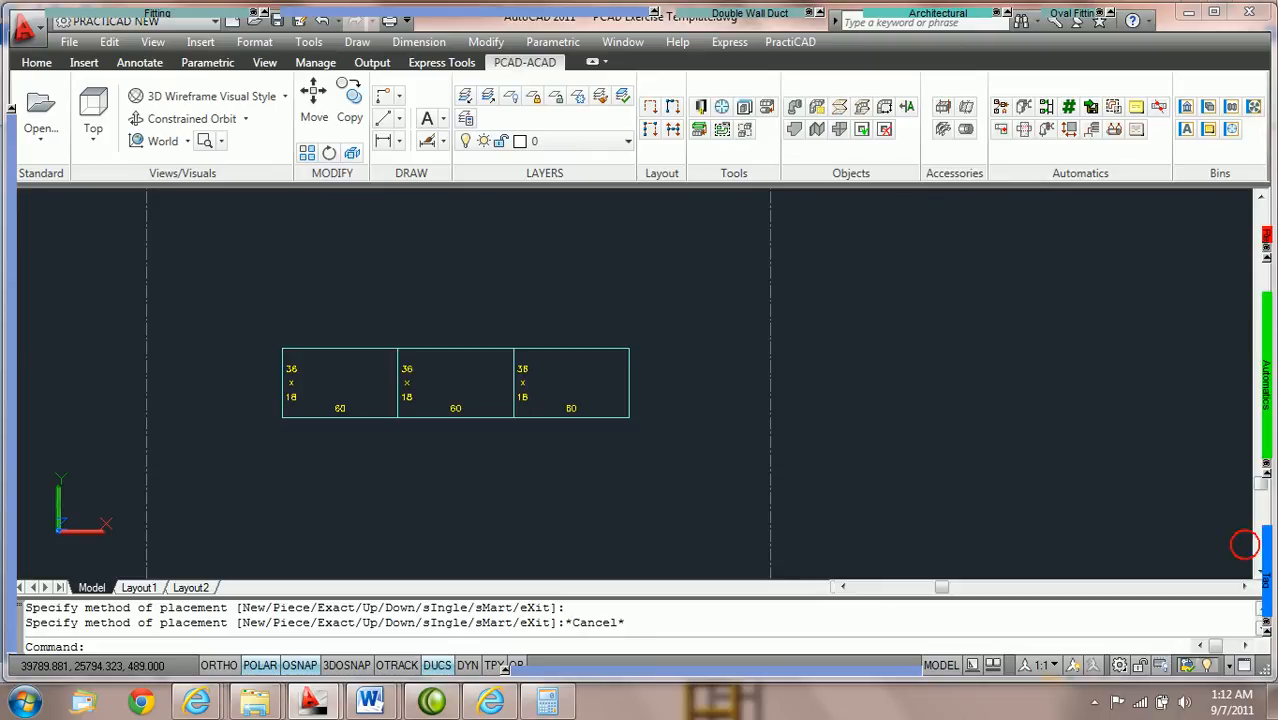
pyautogui.scroll(2, 429, 417)
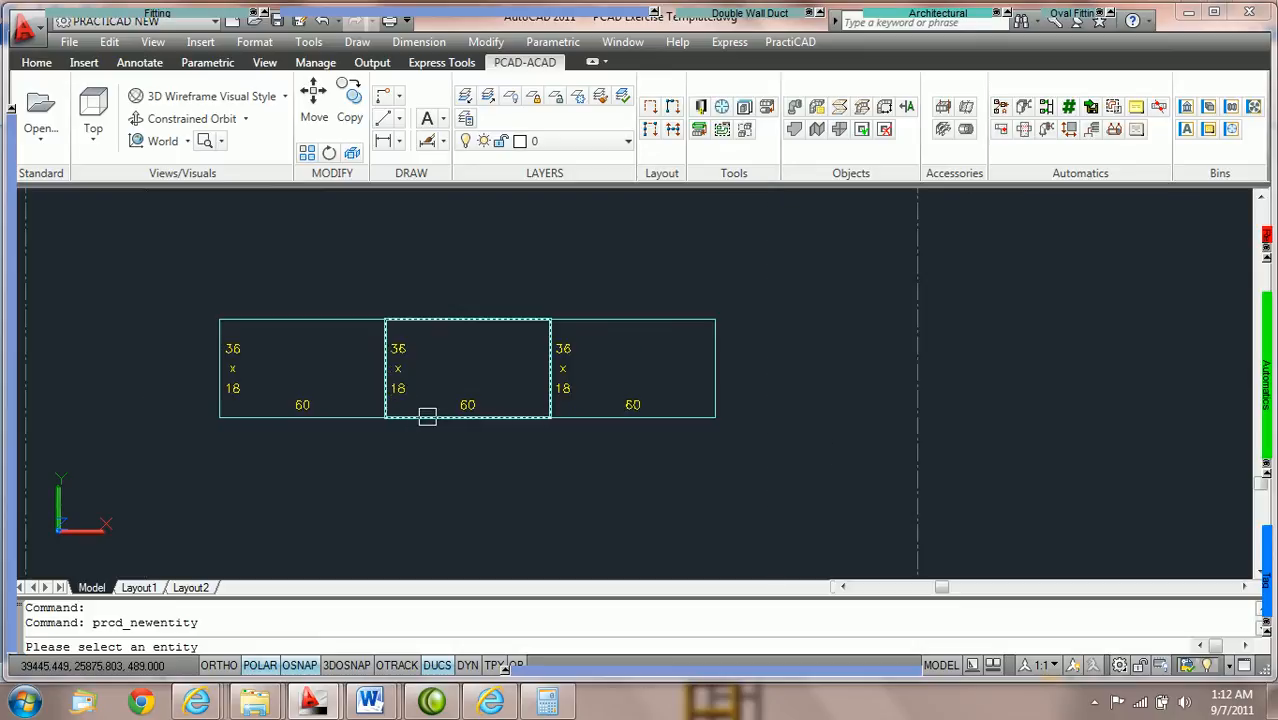
pyautogui.click(301, 322)
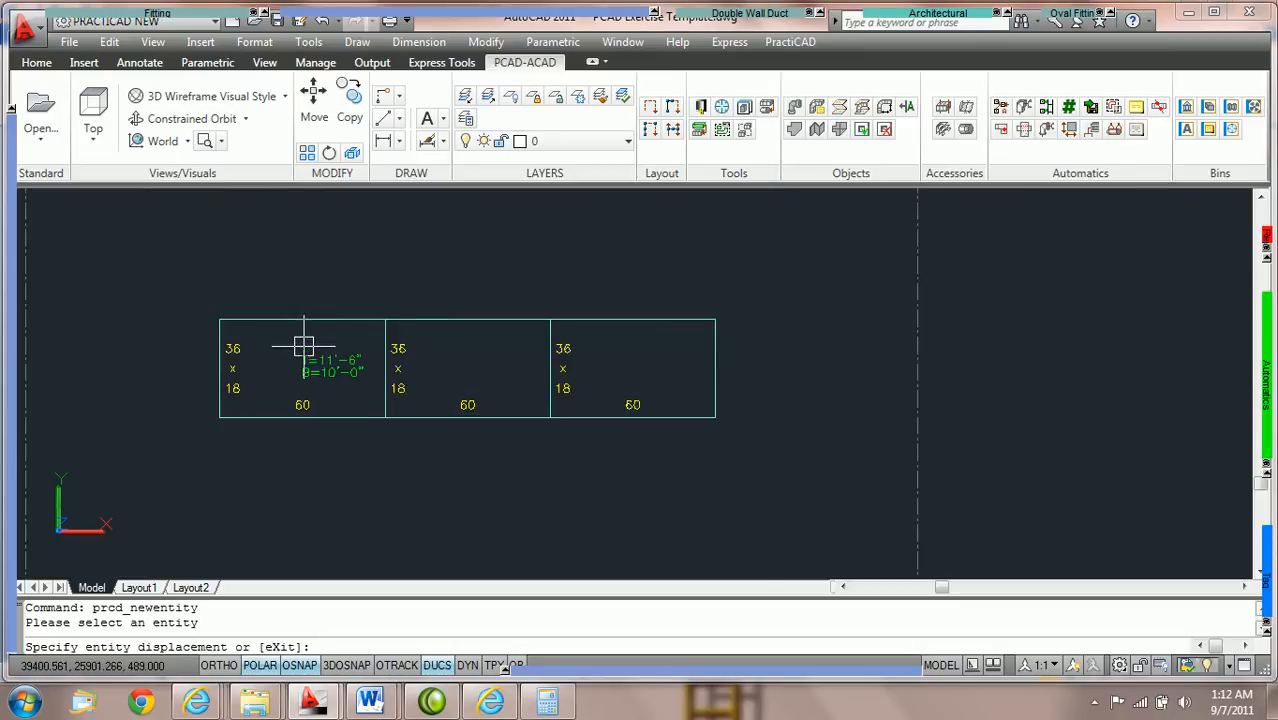
pyautogui.scroll(3, 280, 352)
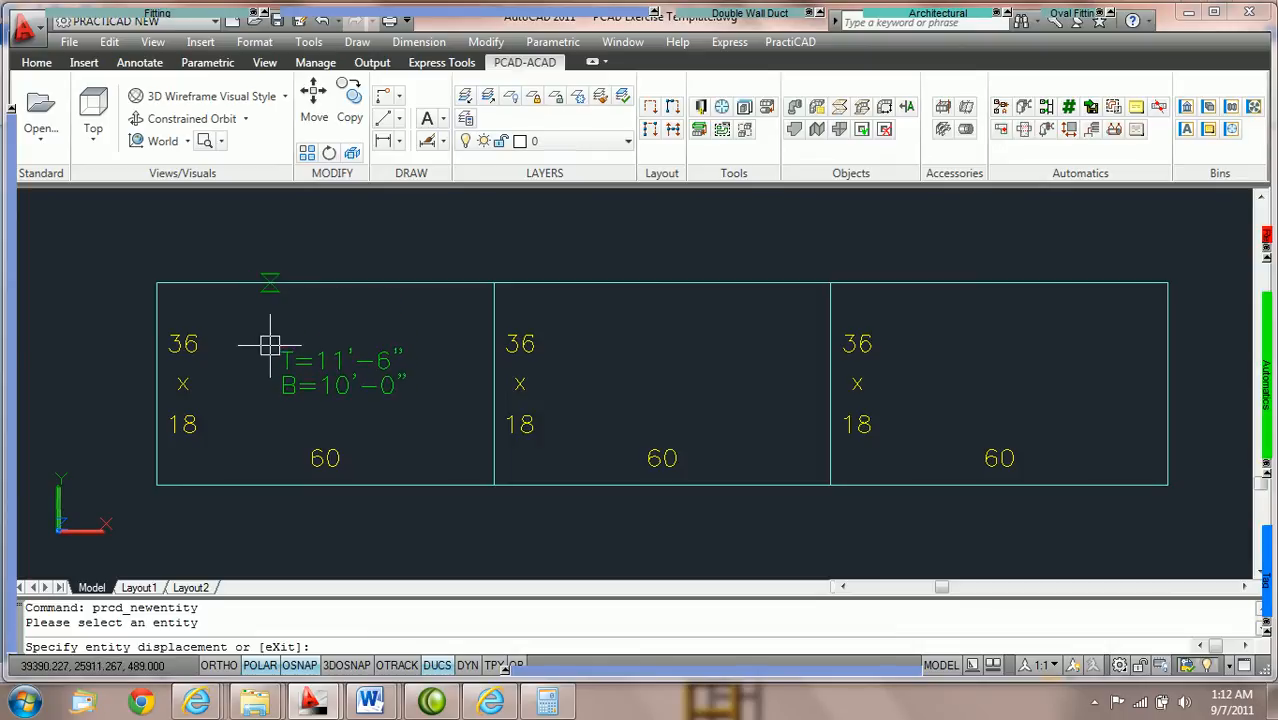
pyautogui.press('F3')
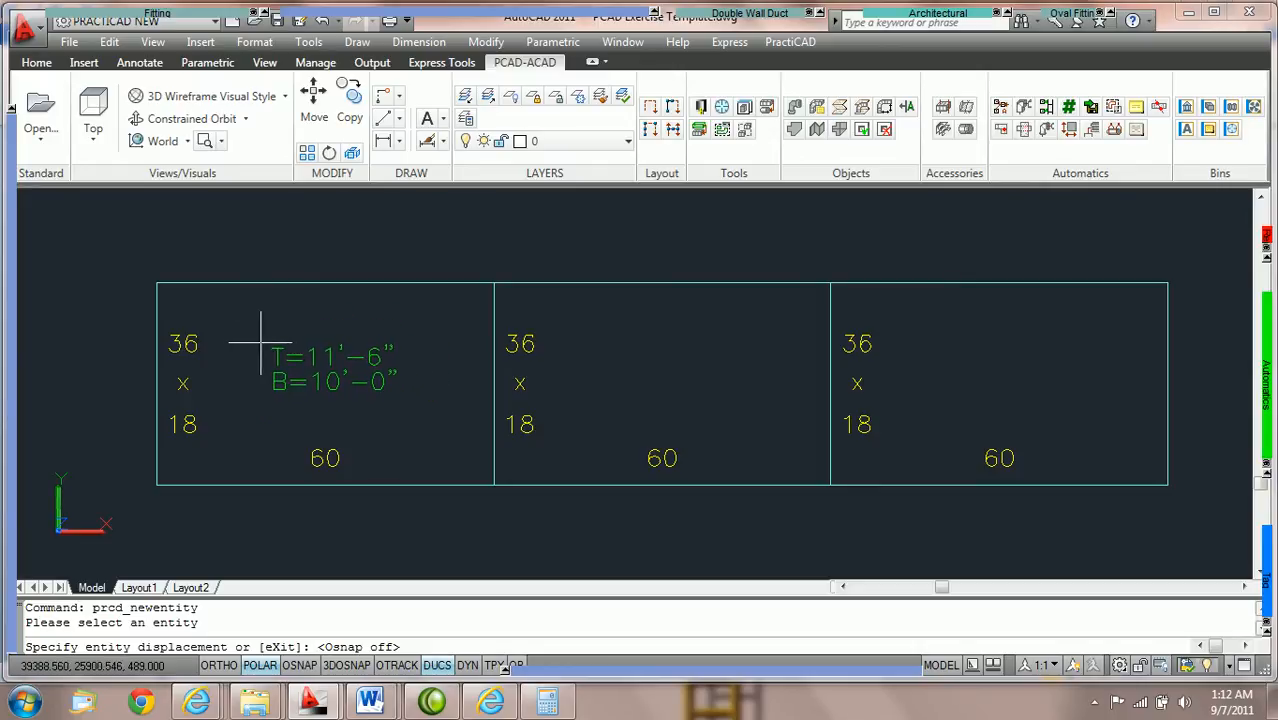
pyautogui.click(254, 348)
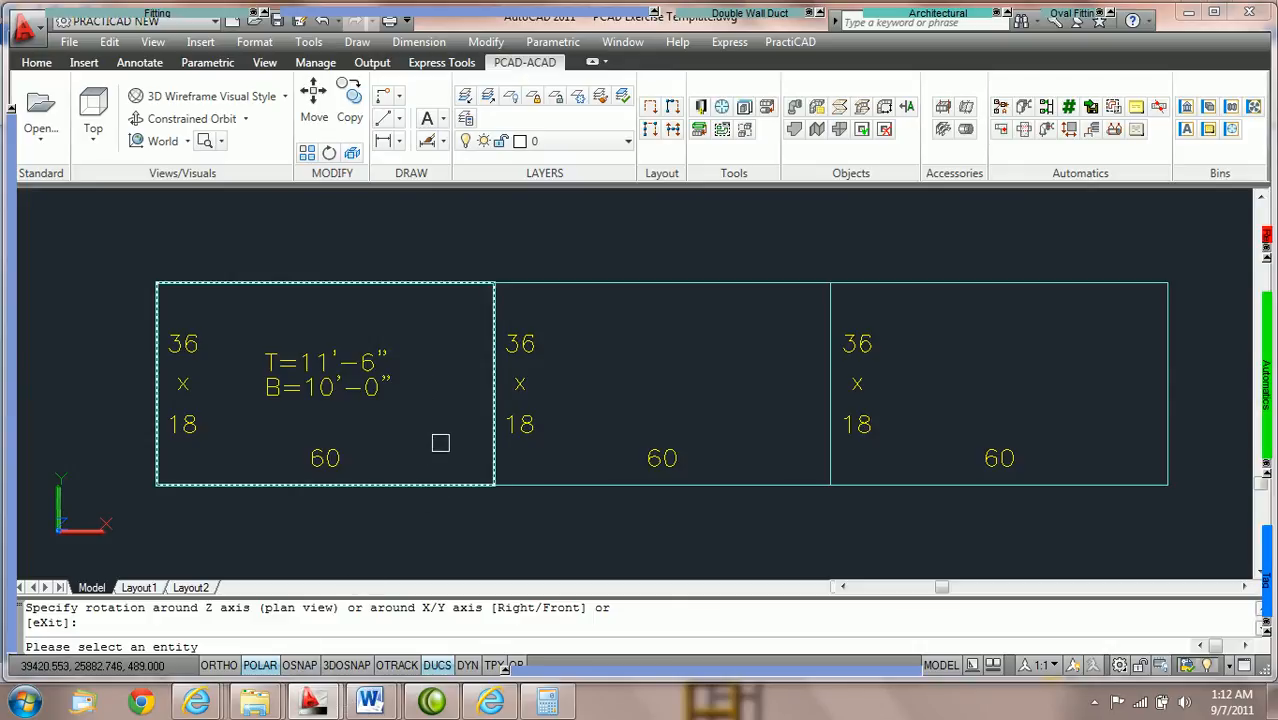
pyautogui.press('F3')
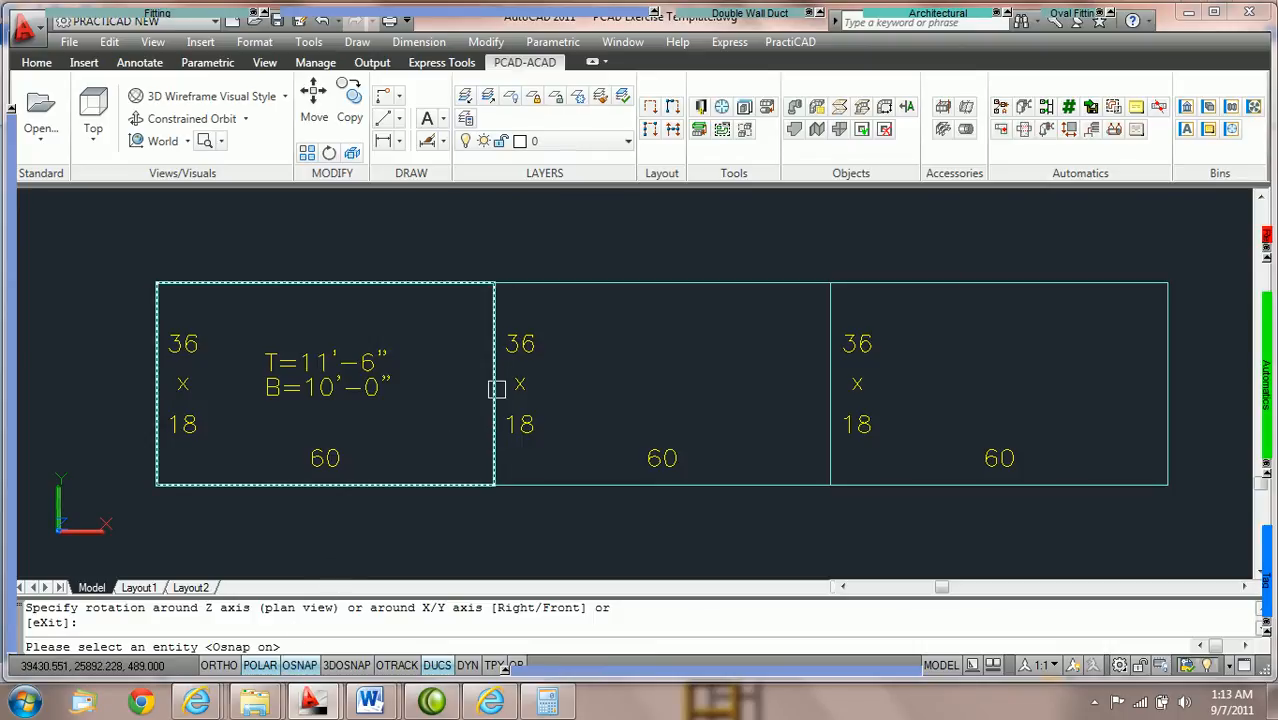
pyautogui.scroll(-2, 496, 390)
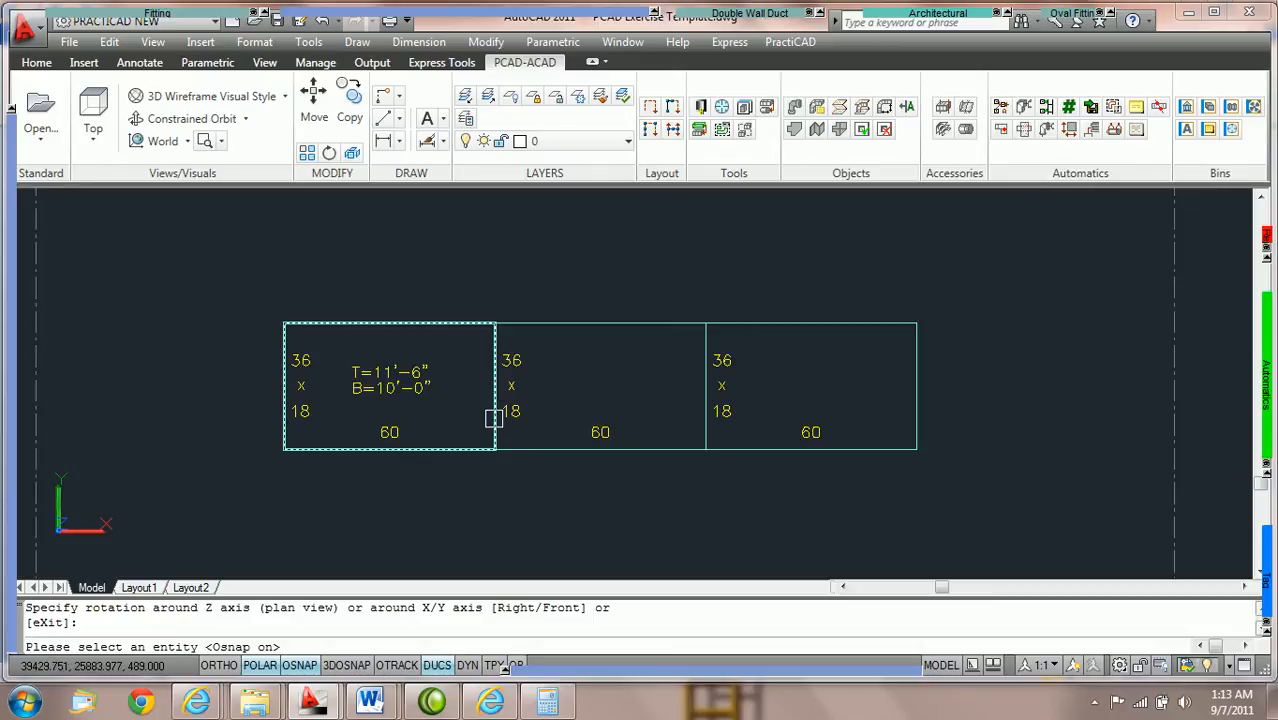
pyautogui.scroll(-2, 540, 415)
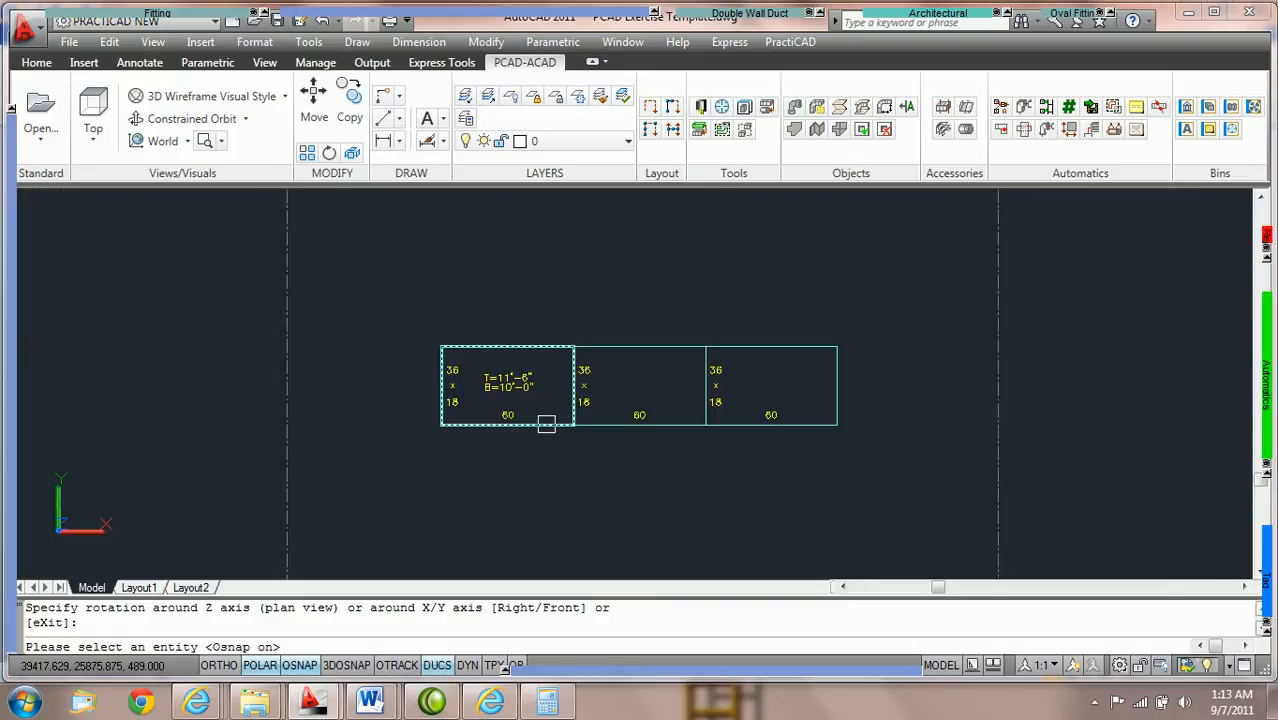
pyautogui.press('Escape')
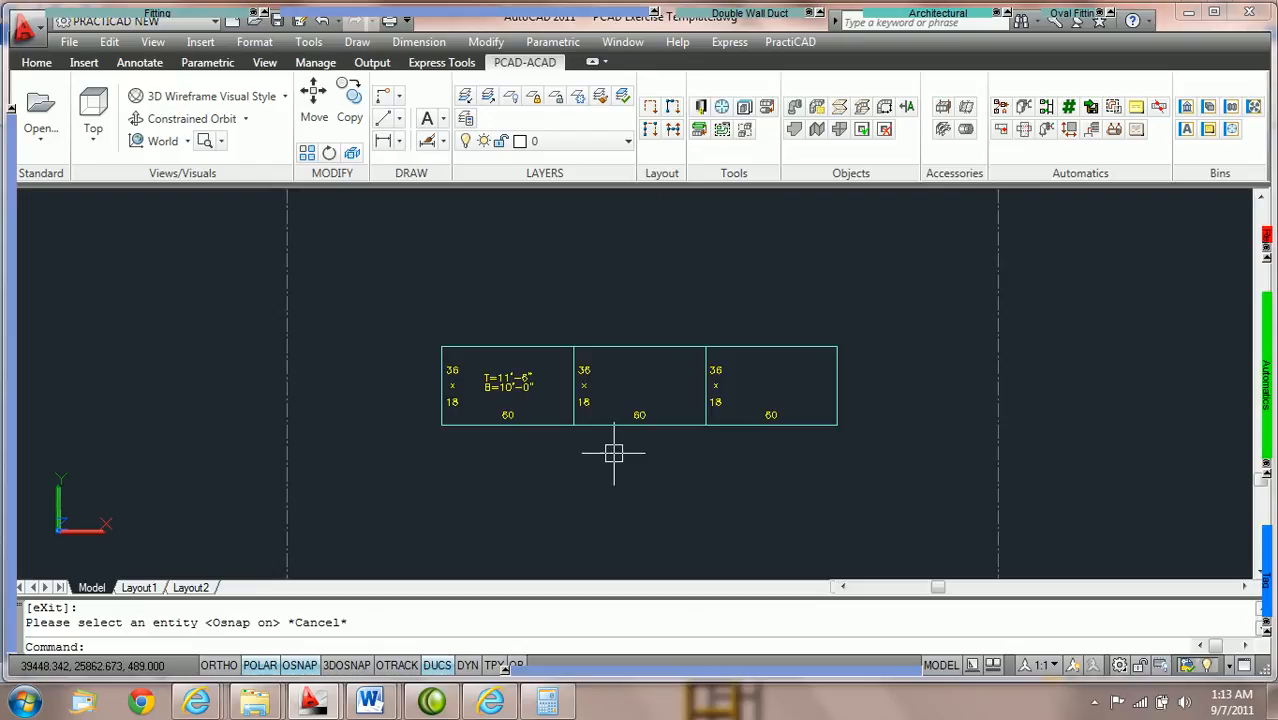
# Step: Start a Rectangular Slab, keeping its dimensions at 200 x 200 x 5, and set its top elevation to 5' above the 30' level
pyautogui.moveTo(867, 408)
pyautogui.mouseDown(button='middle')
pyautogui.moveTo(643, 408)
pyautogui.moveTo(722, 394)
pyautogui.mouseUp(button='middle')
pyautogui.scroll(-2, 722, 394)
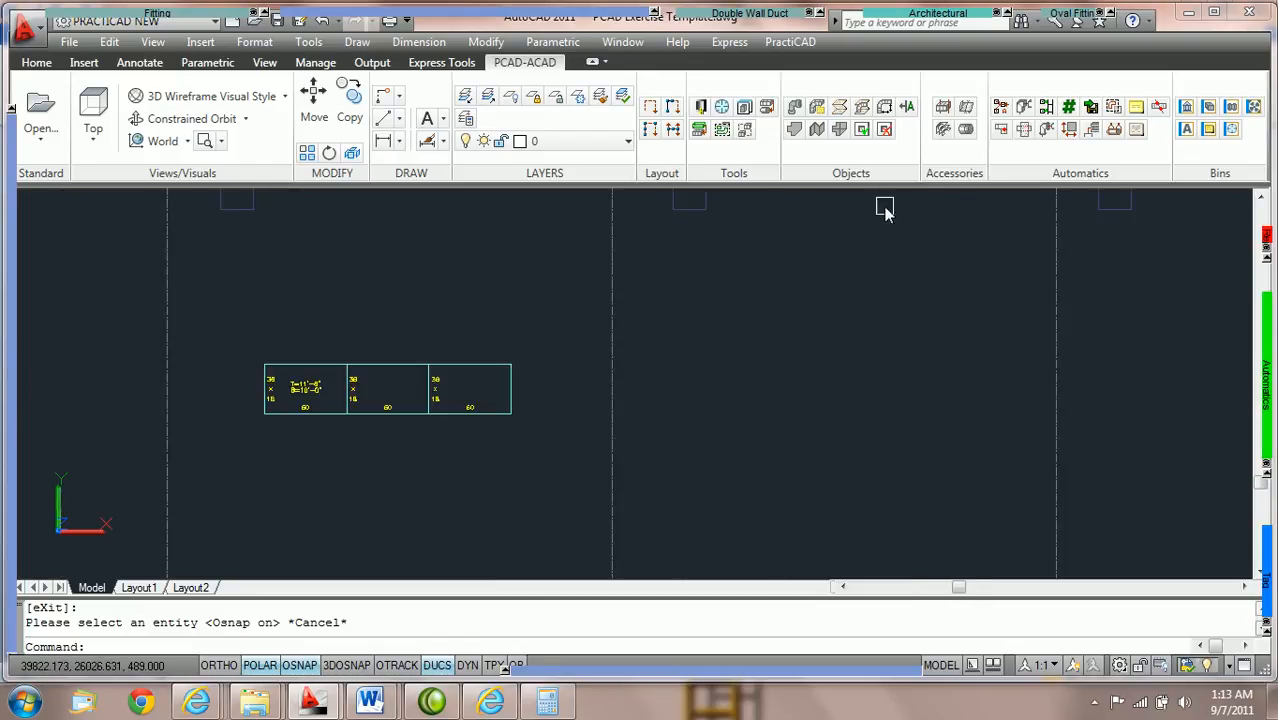
pyautogui.click(930, 15)
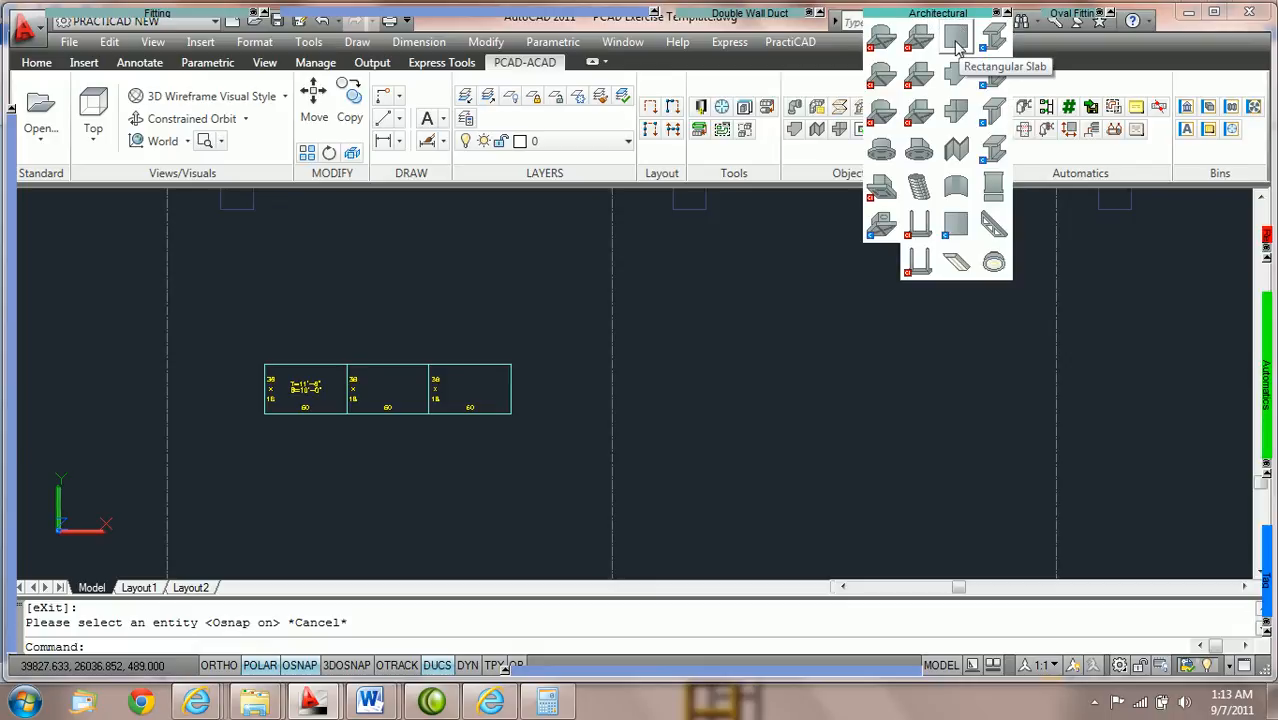
pyautogui.click(956, 41)
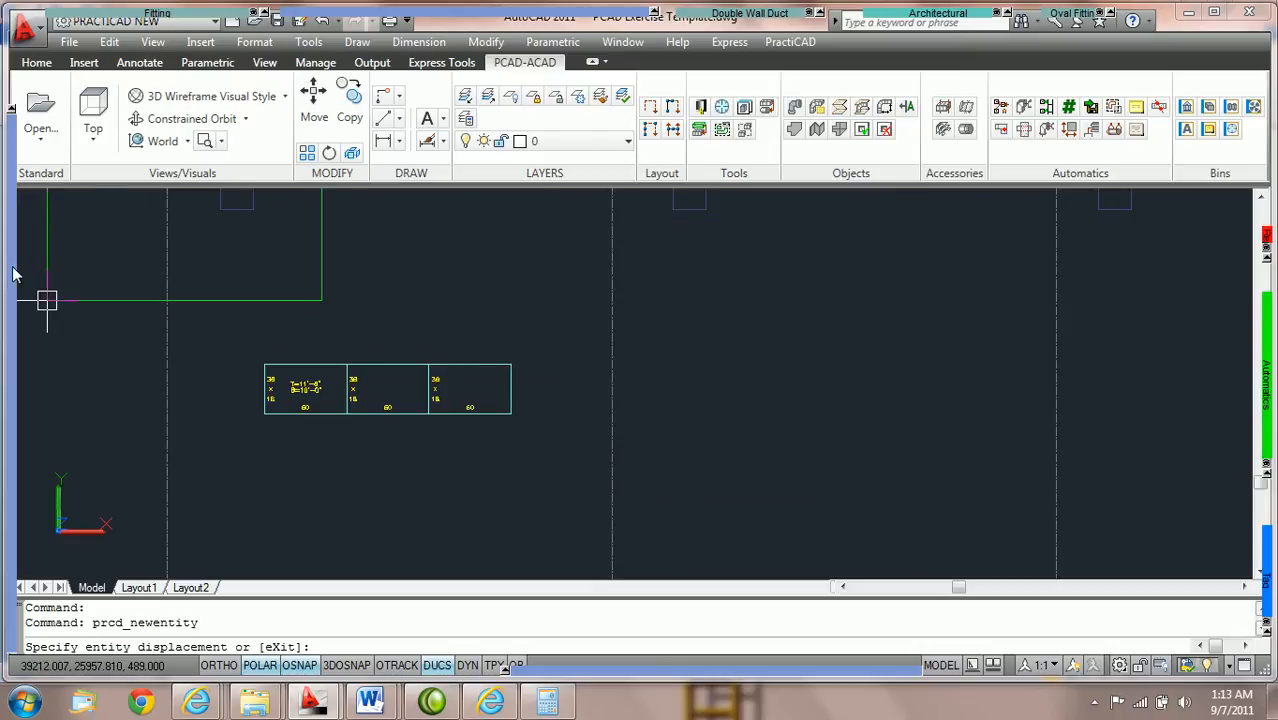
pyautogui.moveTo(8, 270)
pyautogui.click(207, 178)
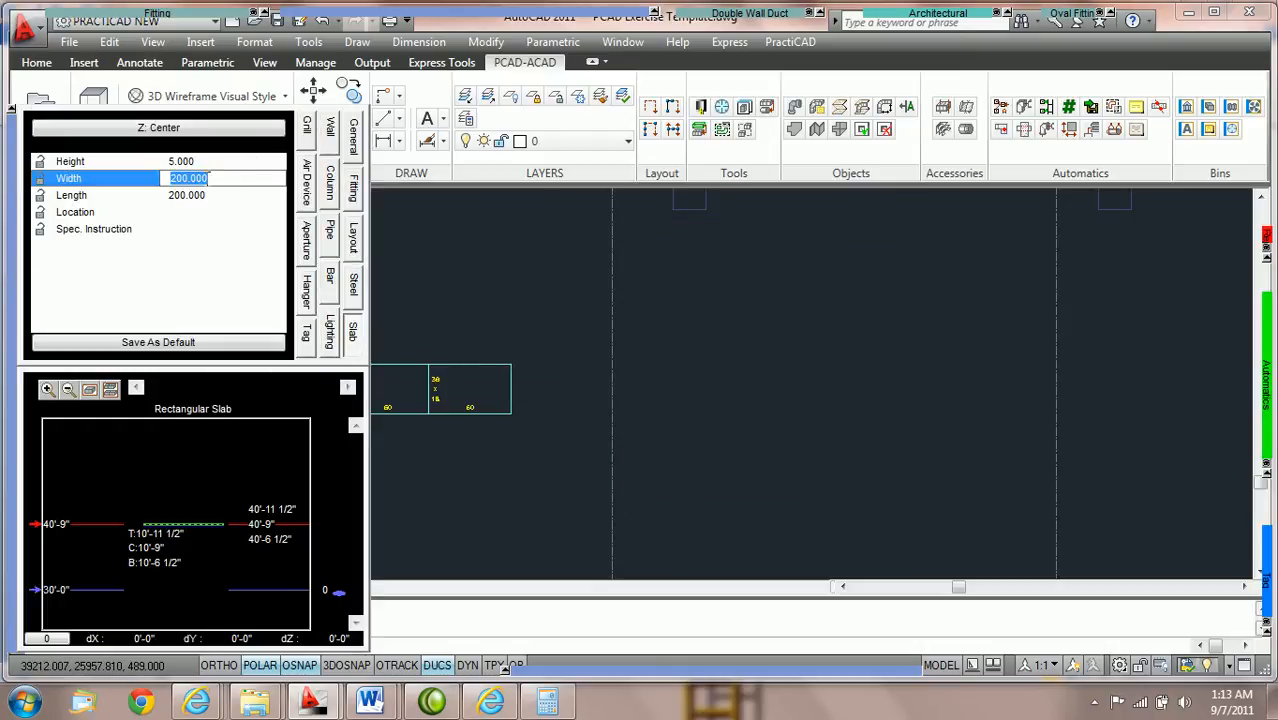
pyautogui.click(205, 195)
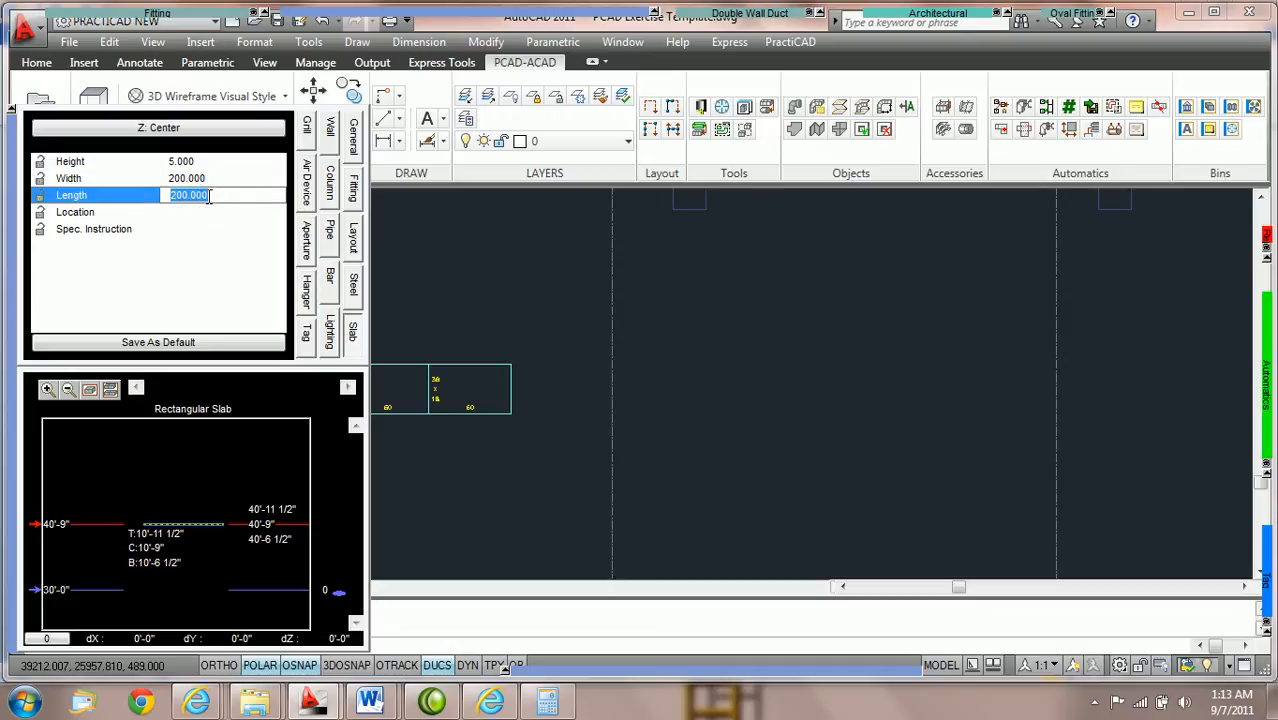
pyautogui.click(211, 161)
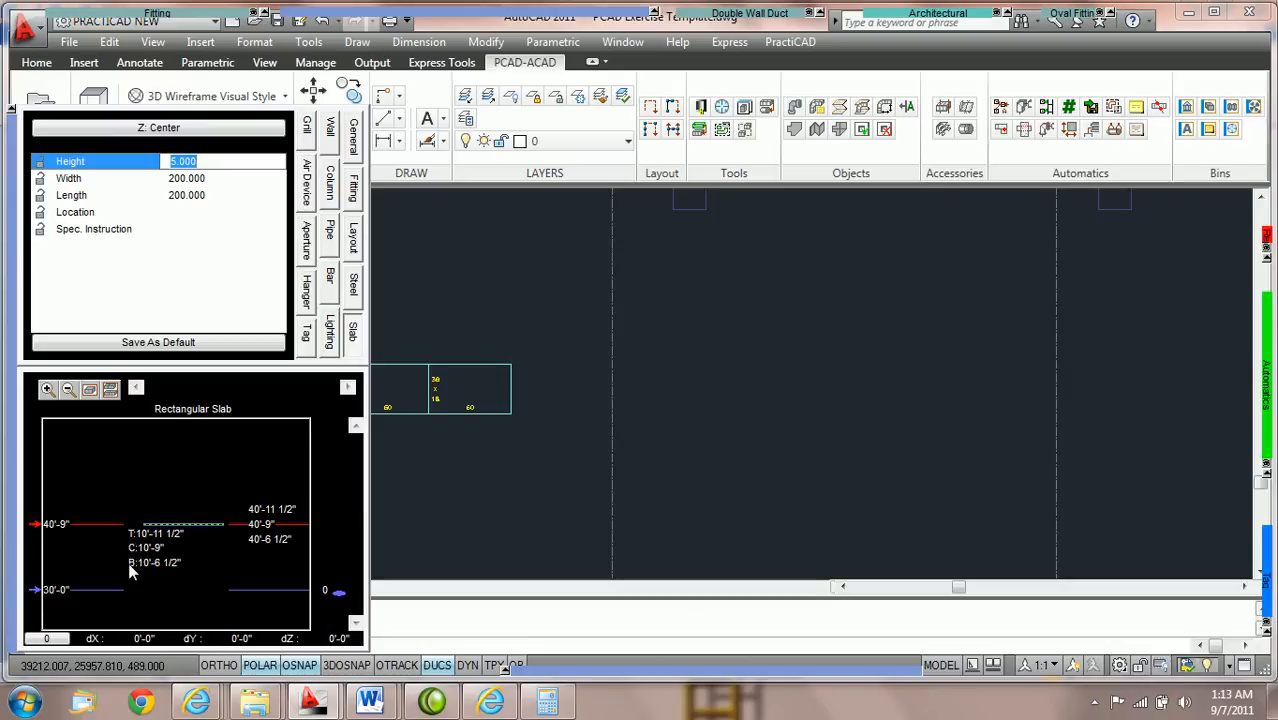
pyautogui.click(174, 535)
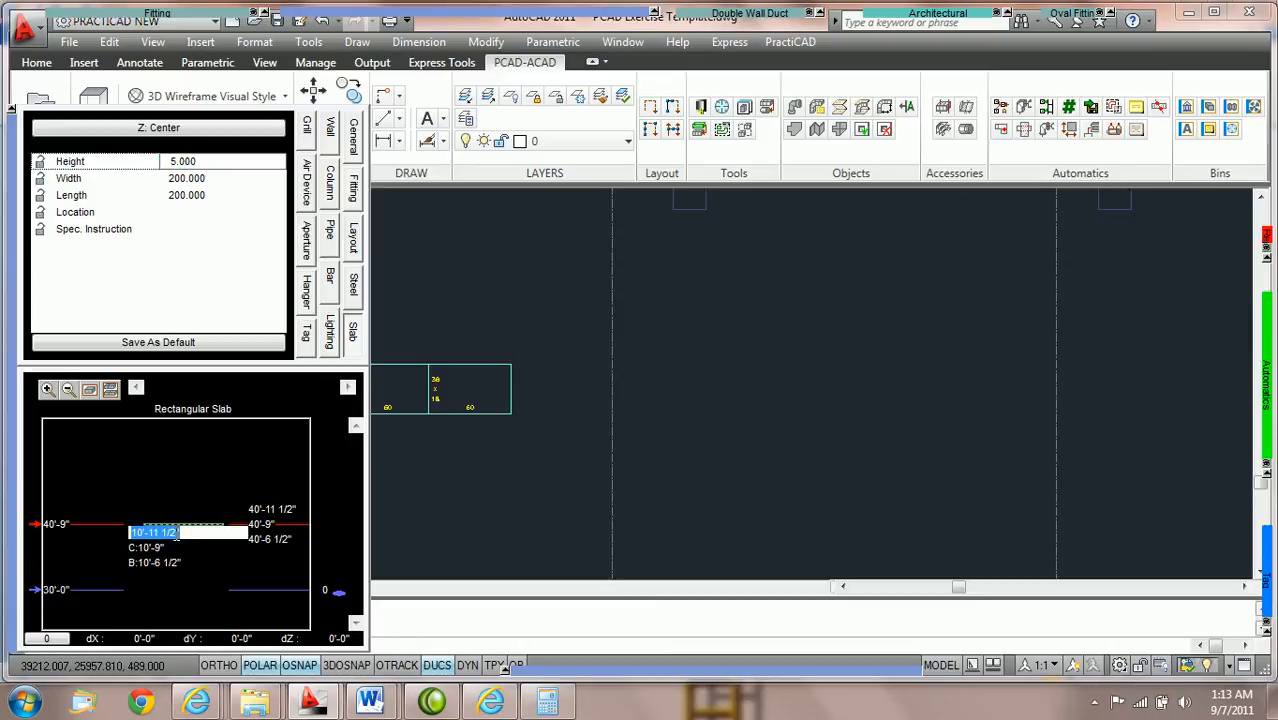
pyautogui.write('5')
pyautogui.press('Return')
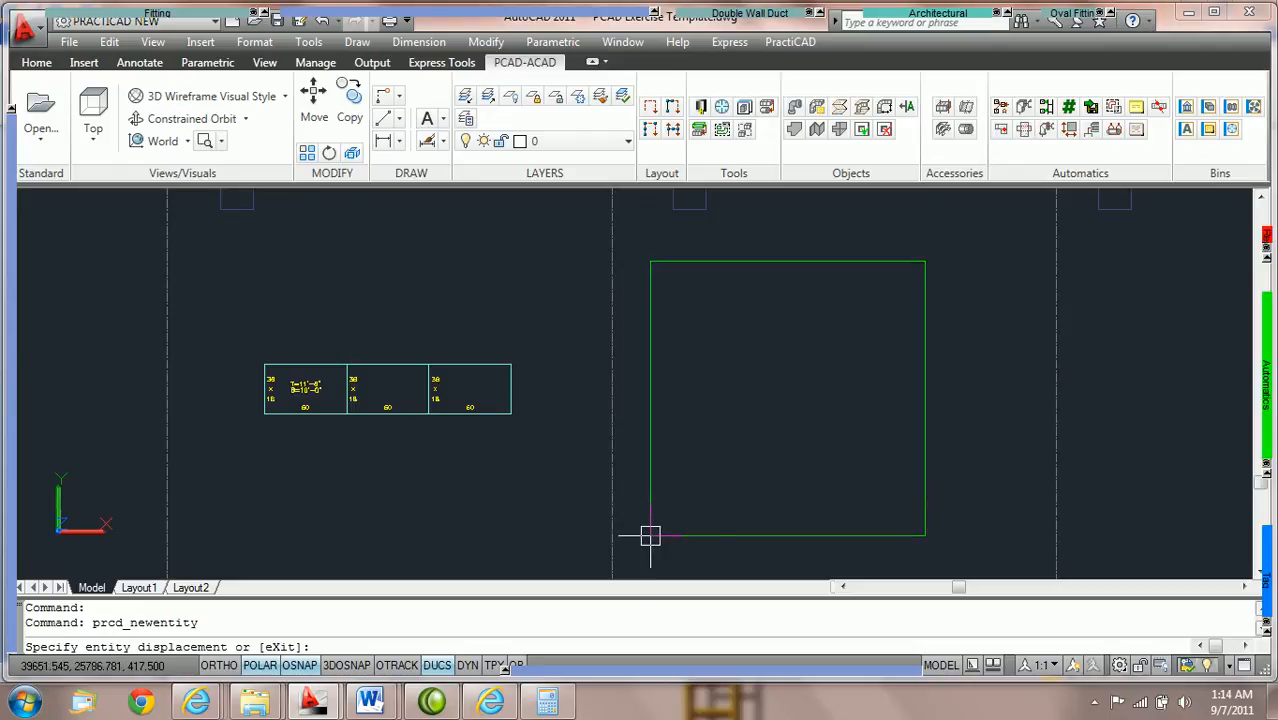
# Step: Place one unrotated slab in the grid bay beside the duct run and end the placement
pyautogui.click(650, 537)
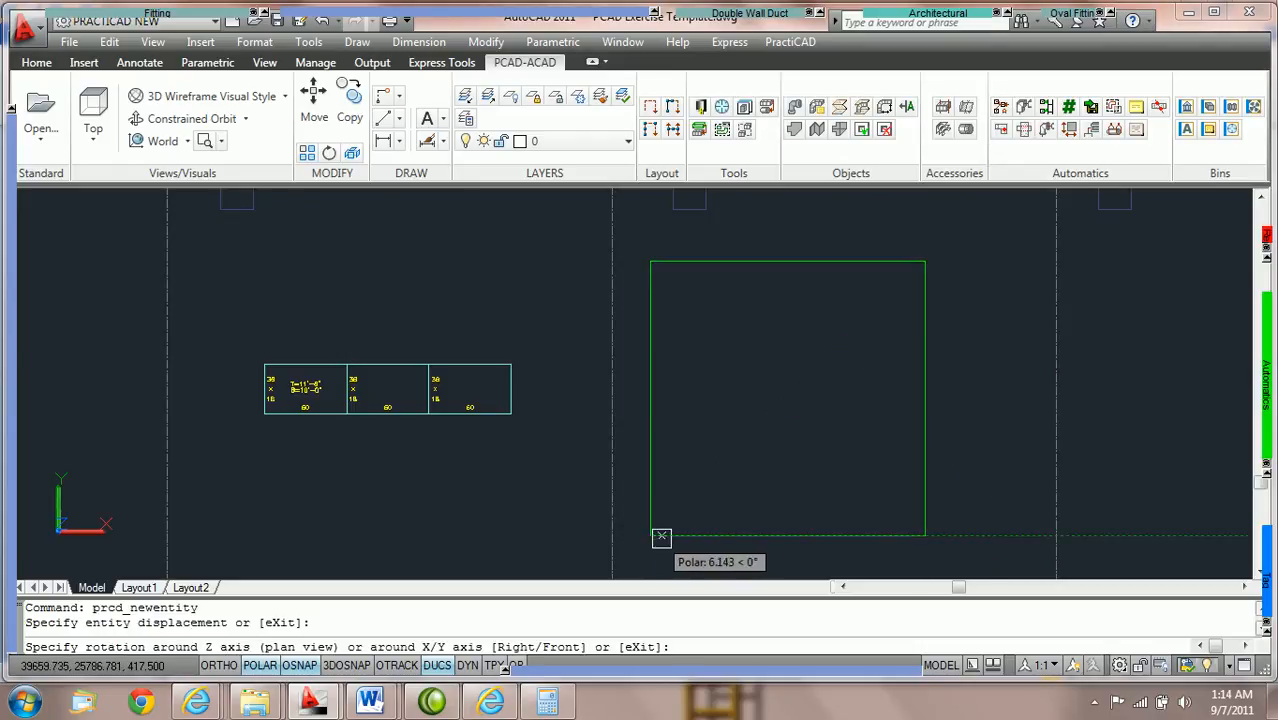
pyautogui.click(815, 538)
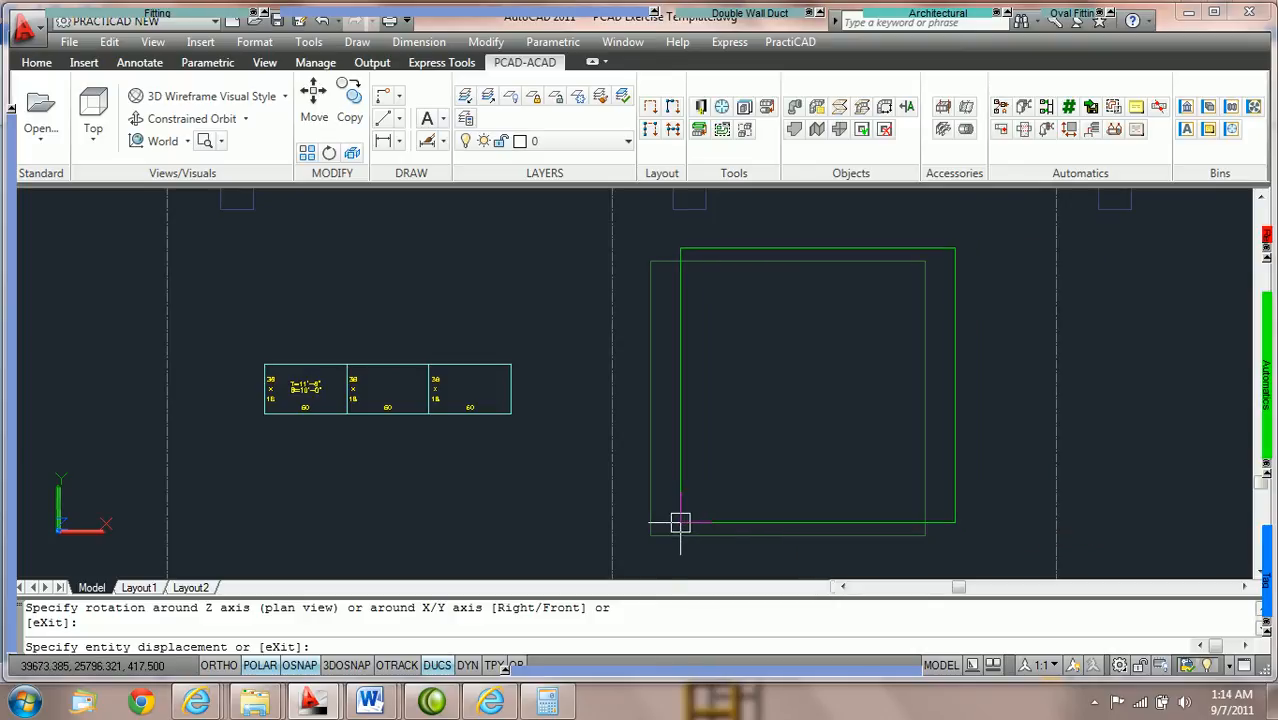
pyautogui.press('Escape')
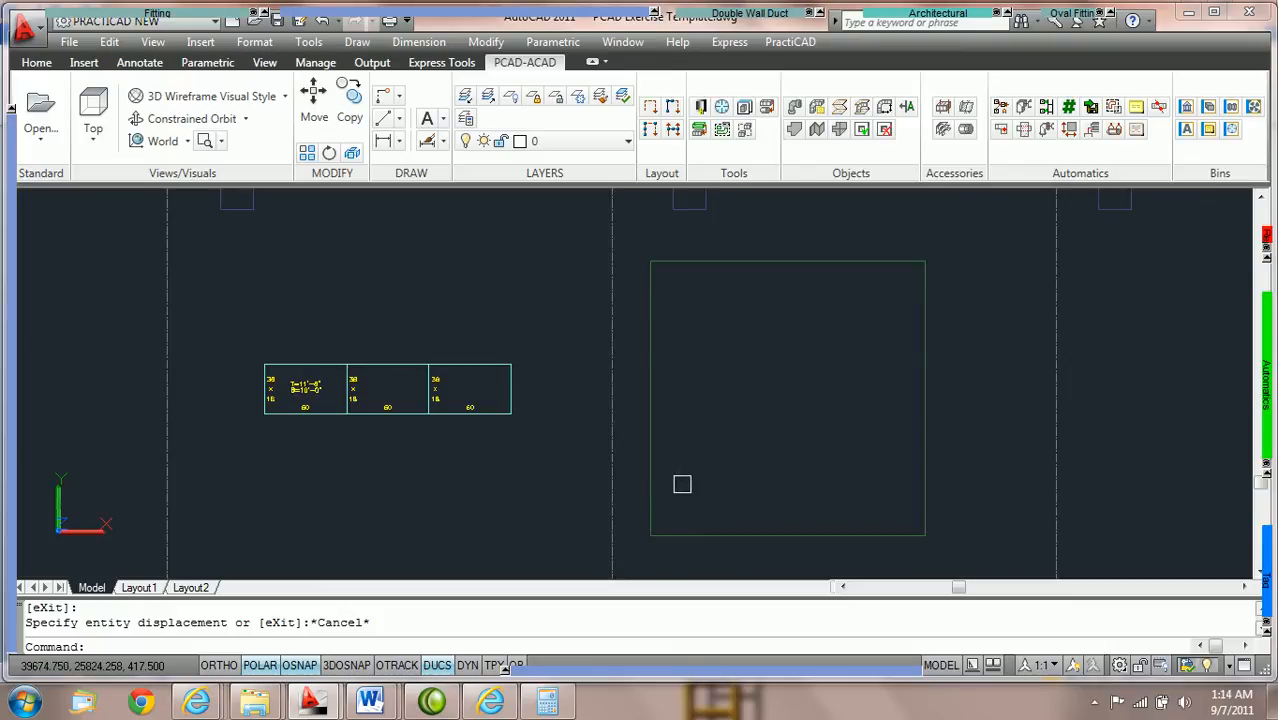
# Step: Select the slab and add an elevation level at 35' in the elevation view
pyautogui.scroll(-1, 700, 485)
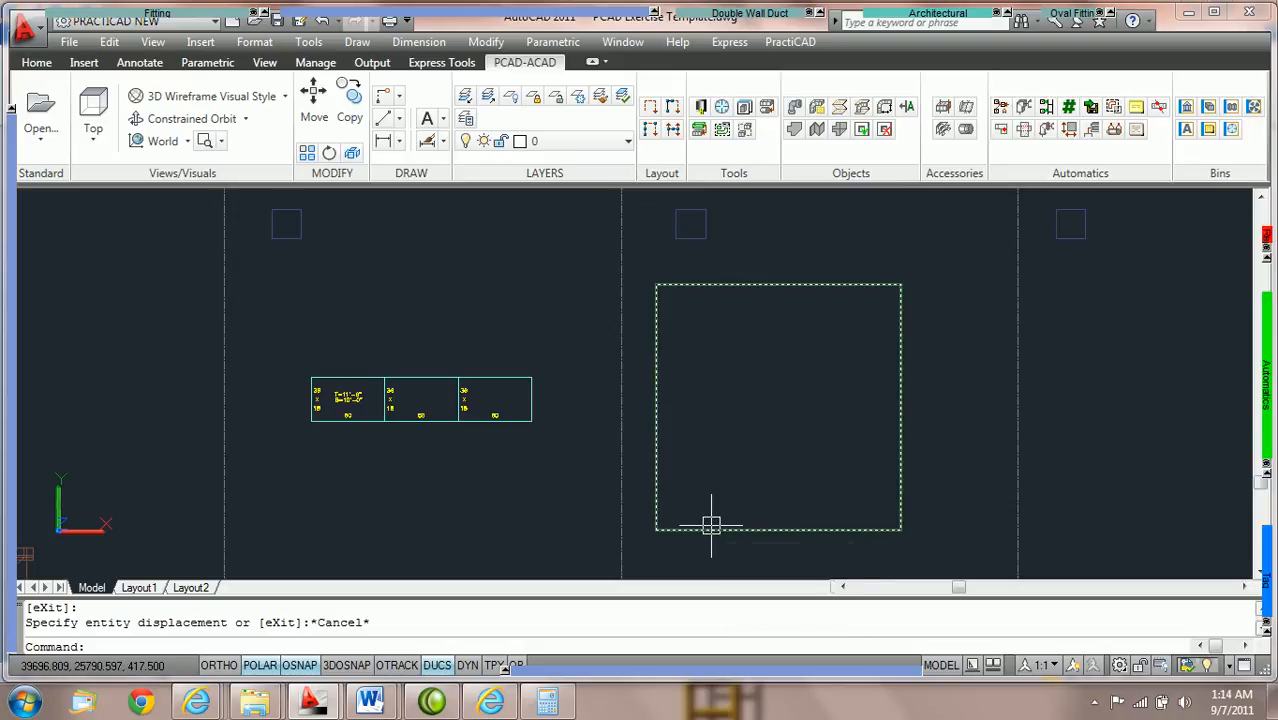
pyautogui.click(711, 523)
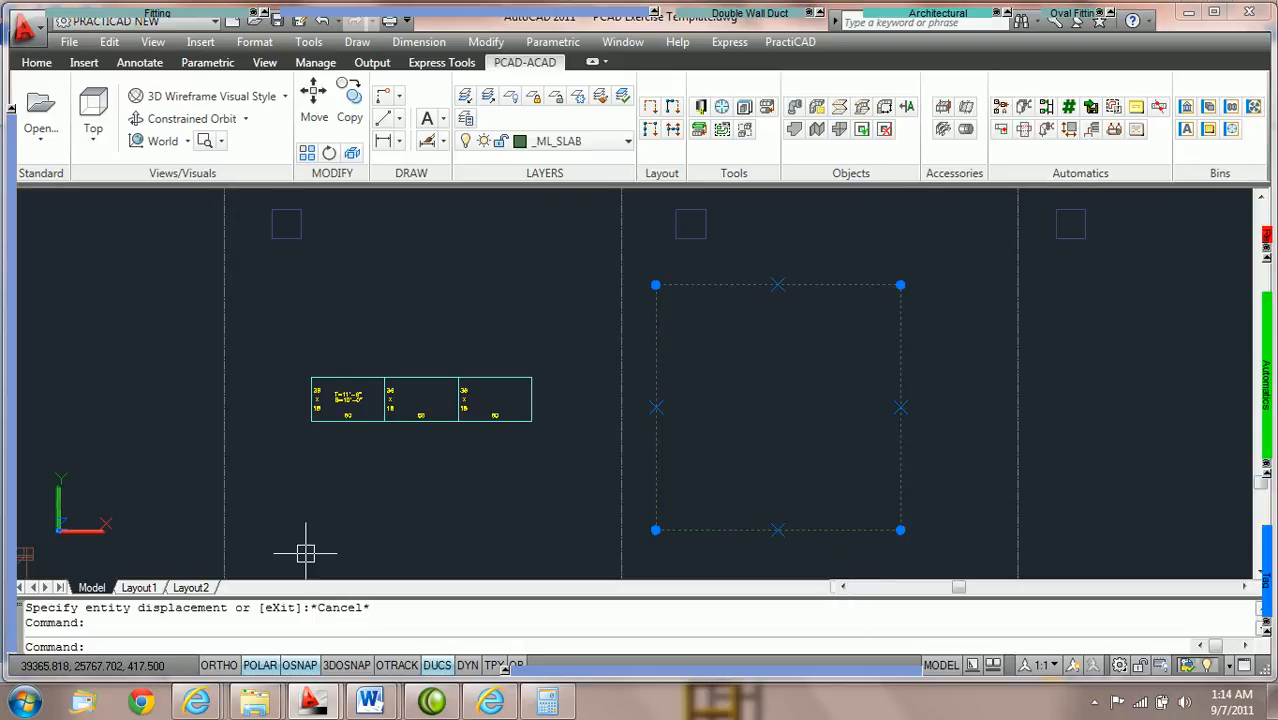
pyautogui.moveTo(15, 499)
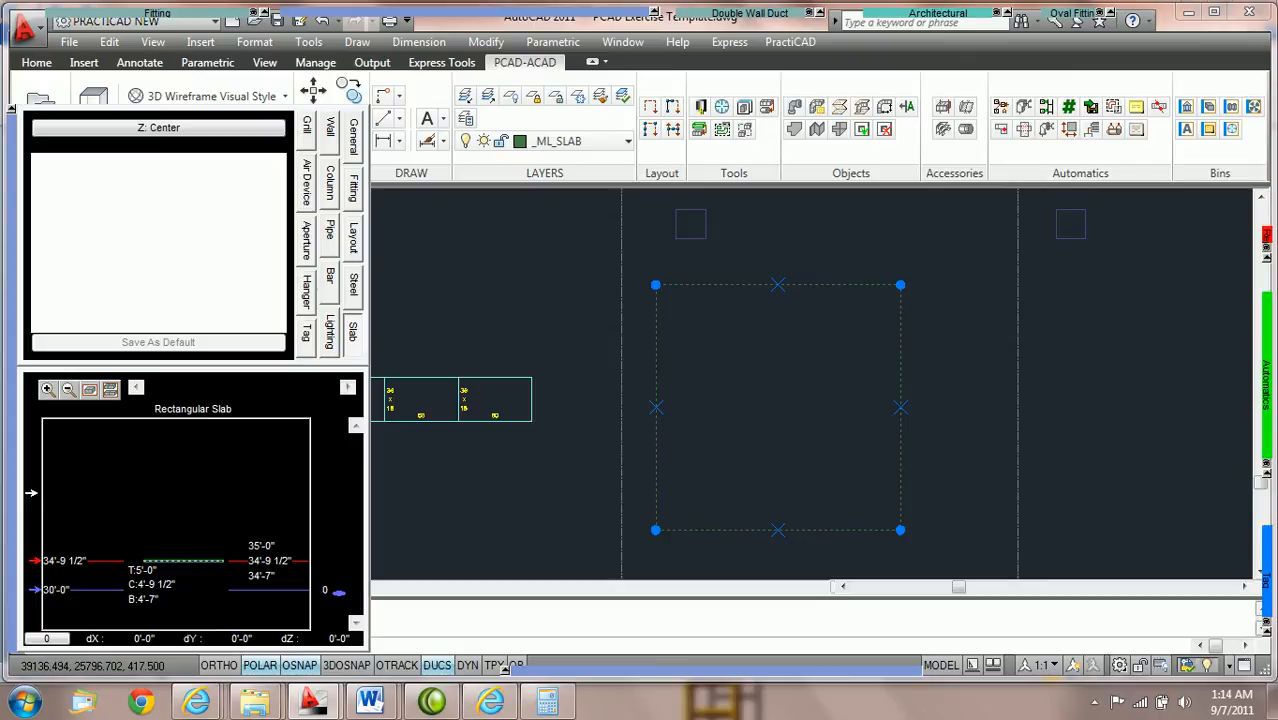
pyautogui.click(71, 491)
pyautogui.write('35')
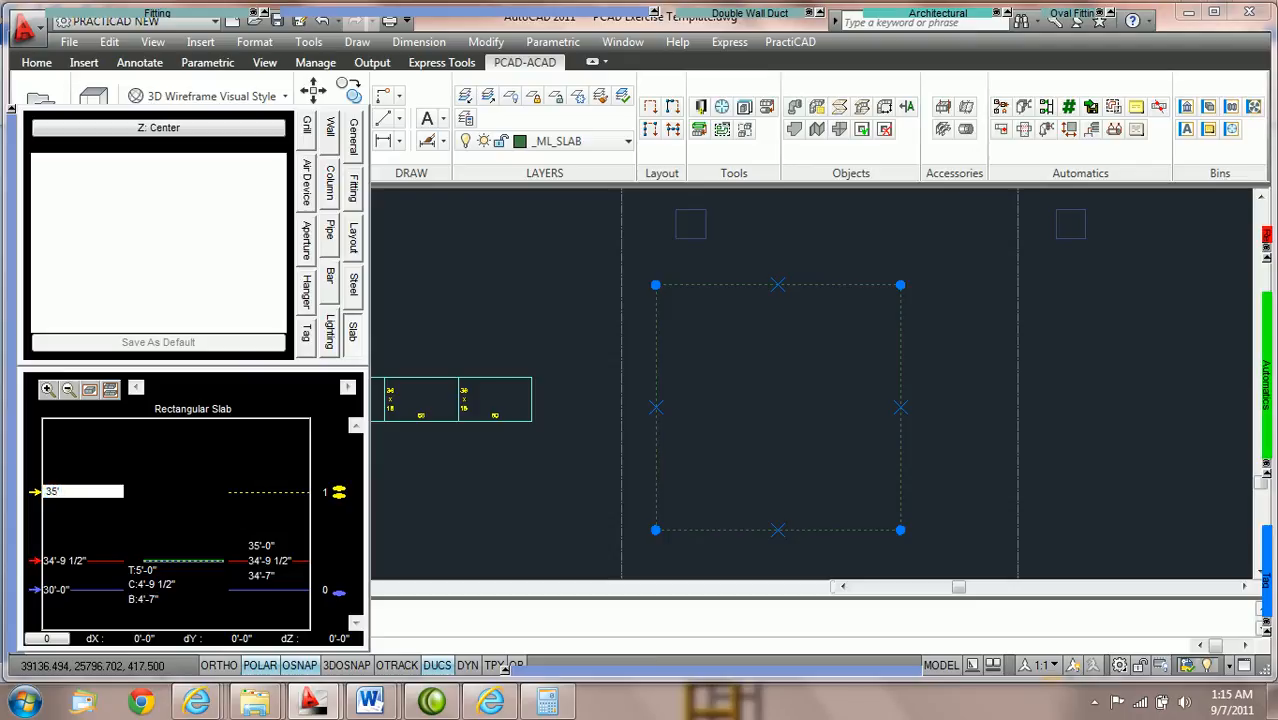
pyautogui.press('Return')
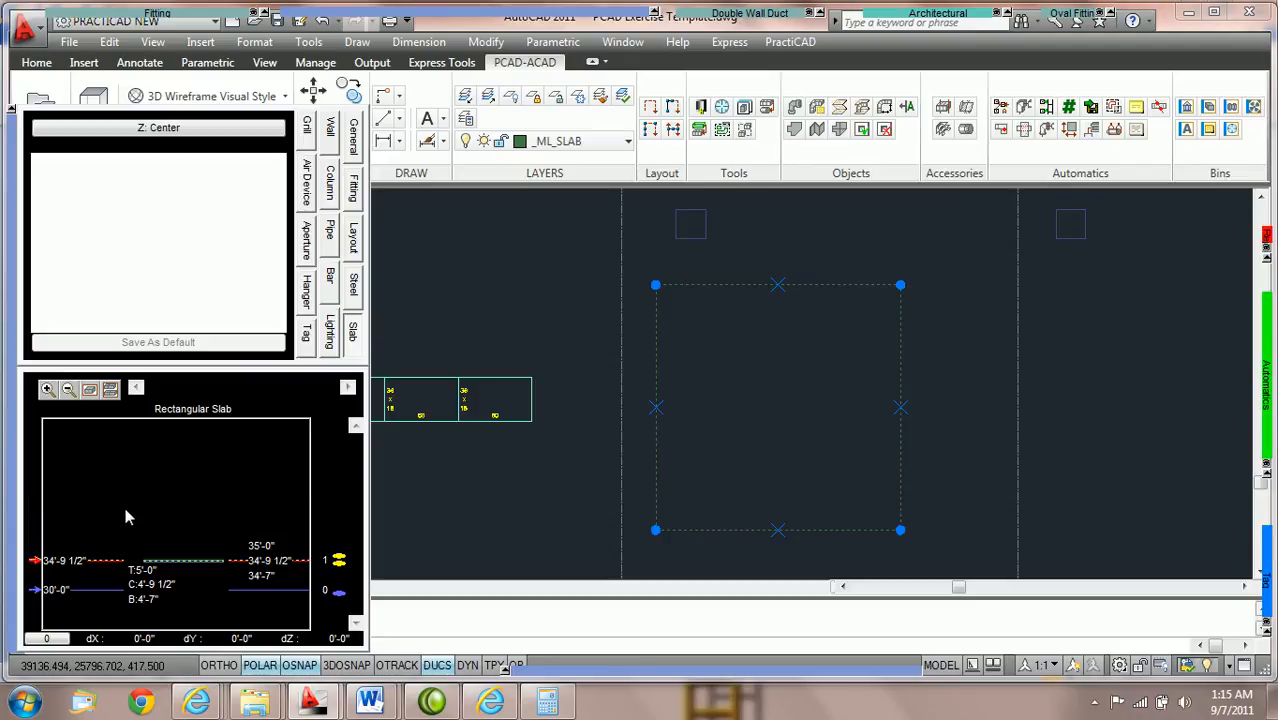
# Step: Rename the 35' level 1A and toggle its marker to the solid blue reference type
pyautogui.click(334, 562)
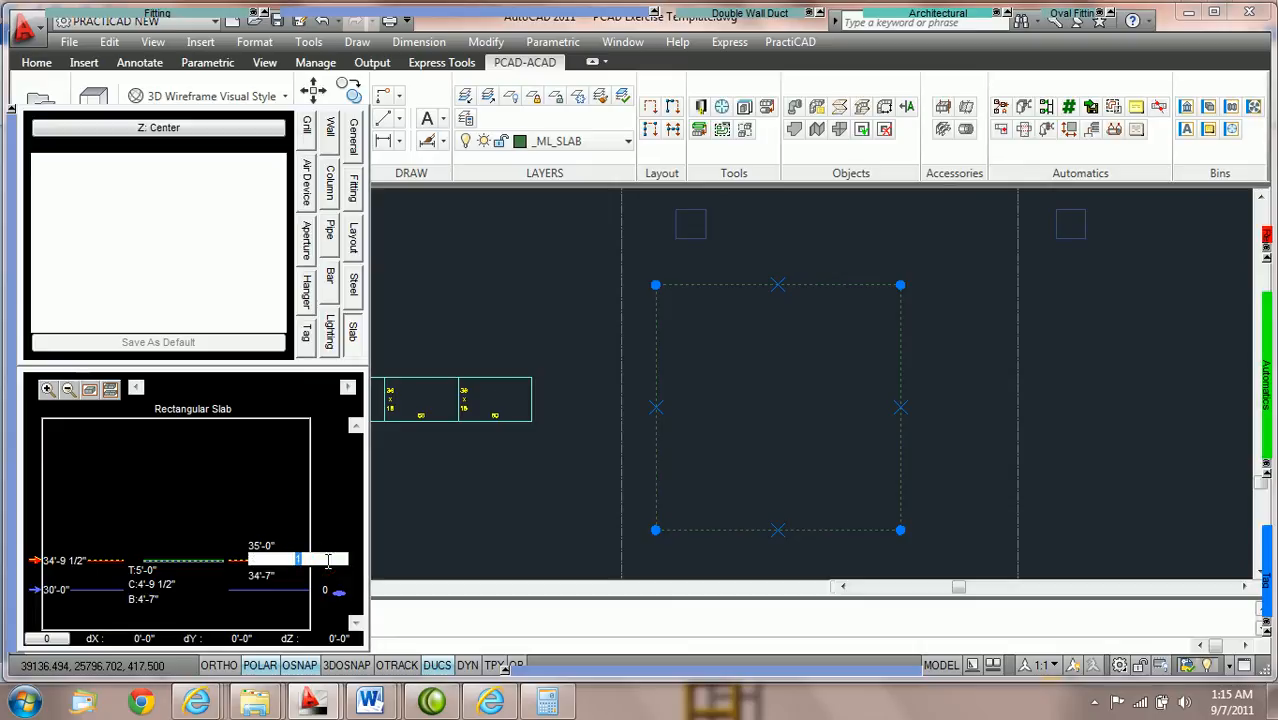
pyautogui.write('1a')
pyautogui.press('BackSpace')
pyautogui.write('A')
pyautogui.press('Return')
pyautogui.click(339, 565)
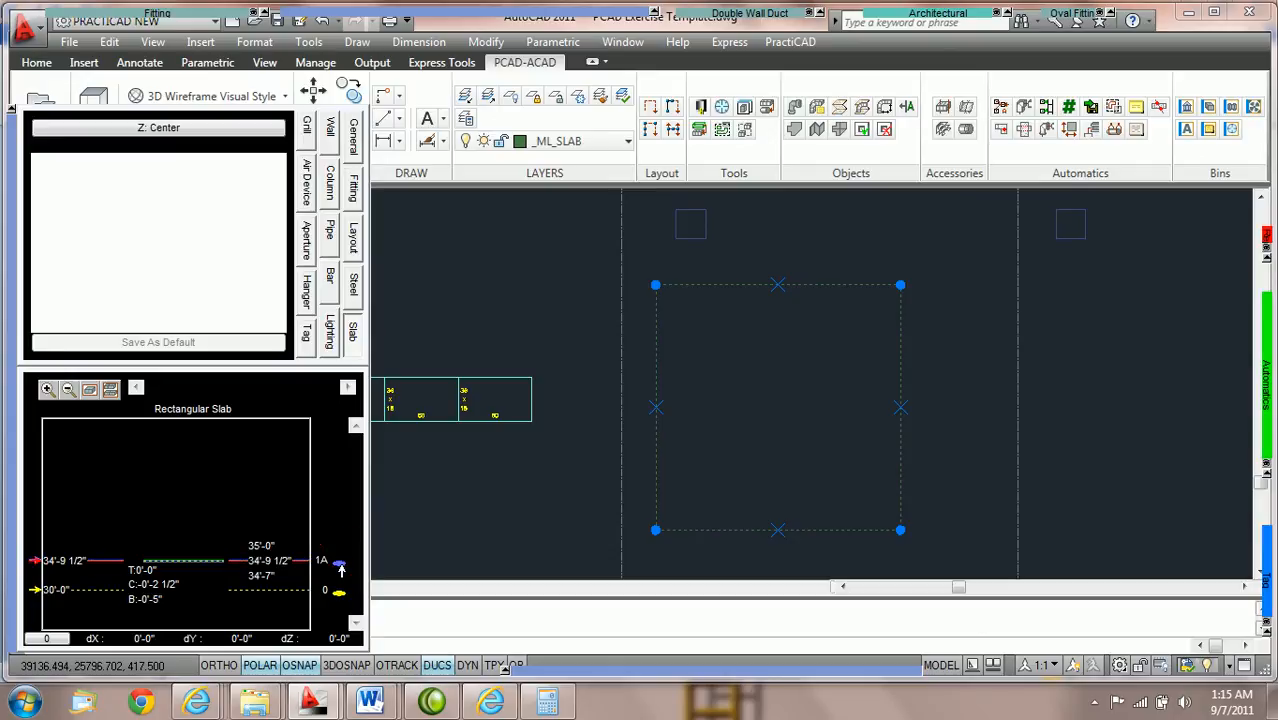
# Step: Raise the red current elevation marker above level 1A to about 37'-7 1/2" and deselect the slab
pyautogui.click(35, 551)
pyautogui.moveTo(42, 549); pyautogui.dragTo(42, 542)
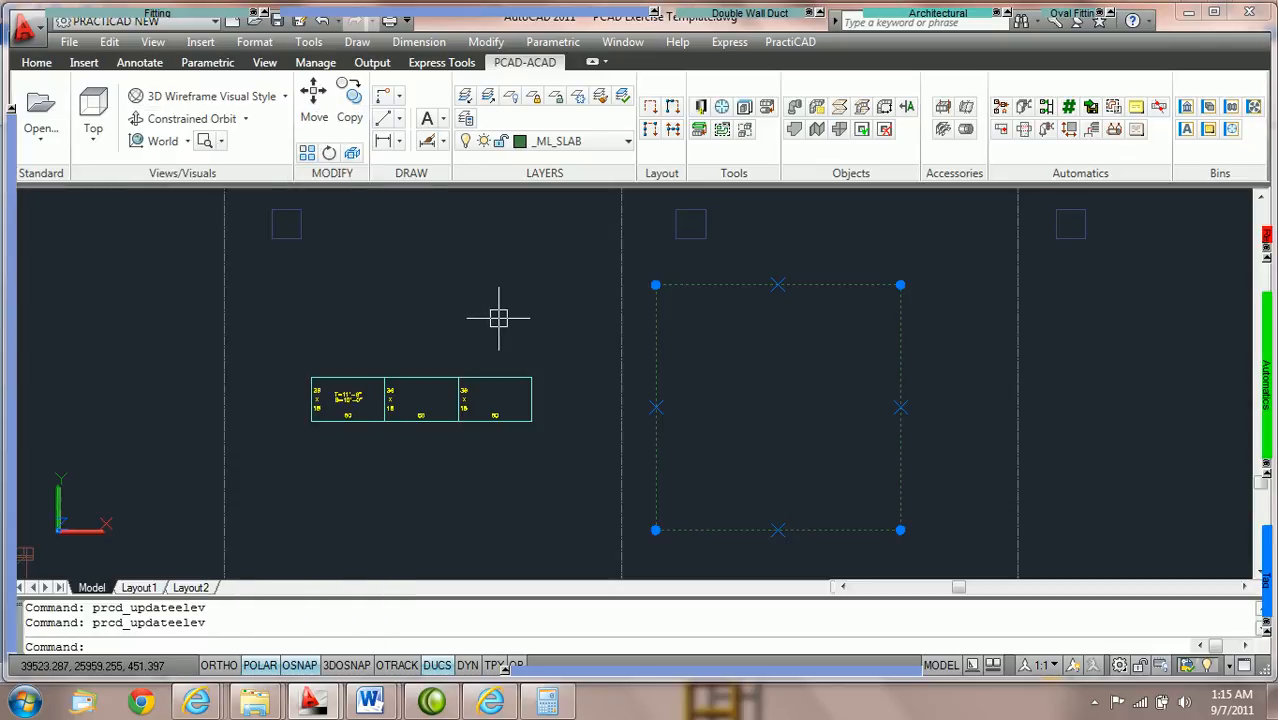
pyautogui.press('Escape')
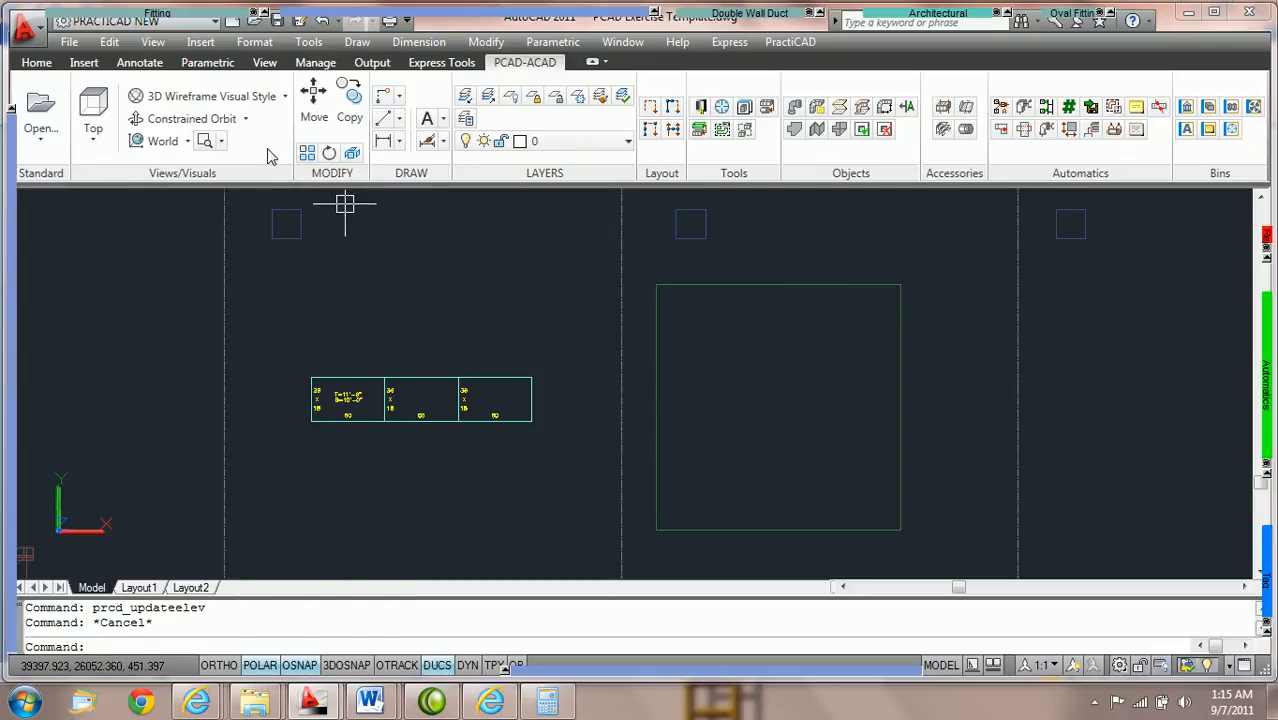
# Step: Start a Rectangular Straight Duct with the New placement method and set its bottom elevation to 5' above level 1A
pyautogui.moveTo(109, 10)
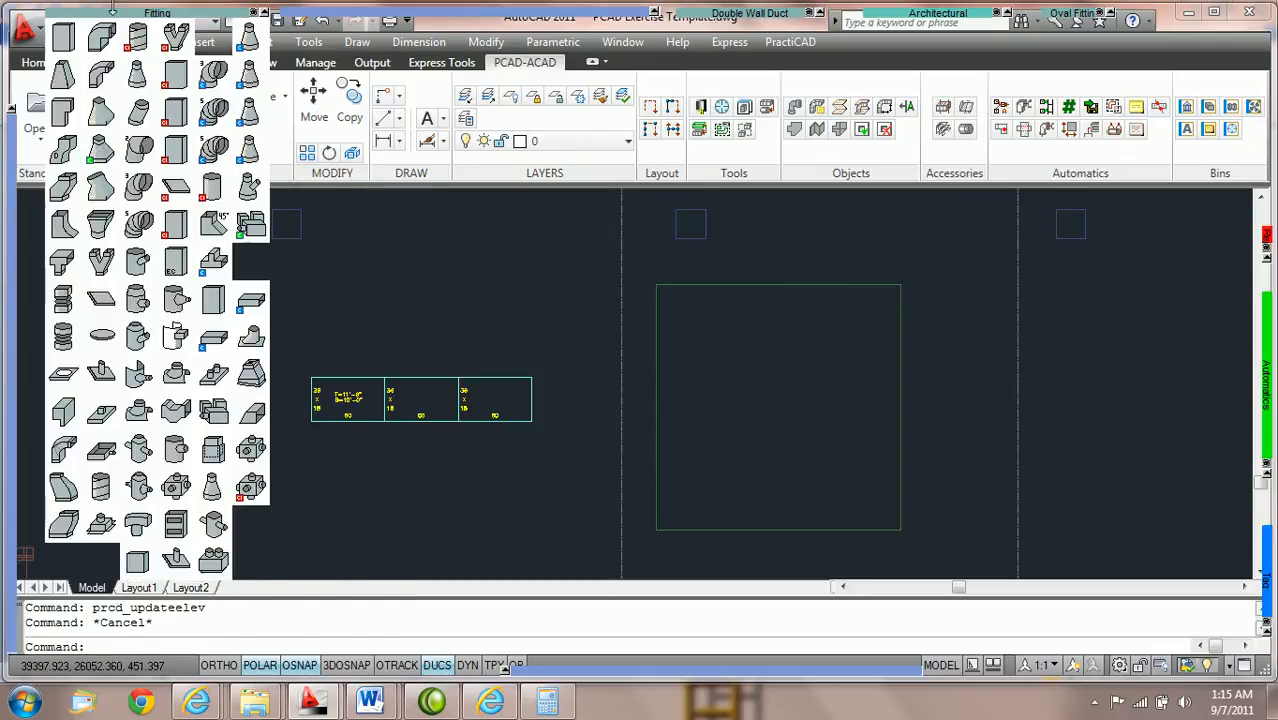
pyautogui.click(66, 38)
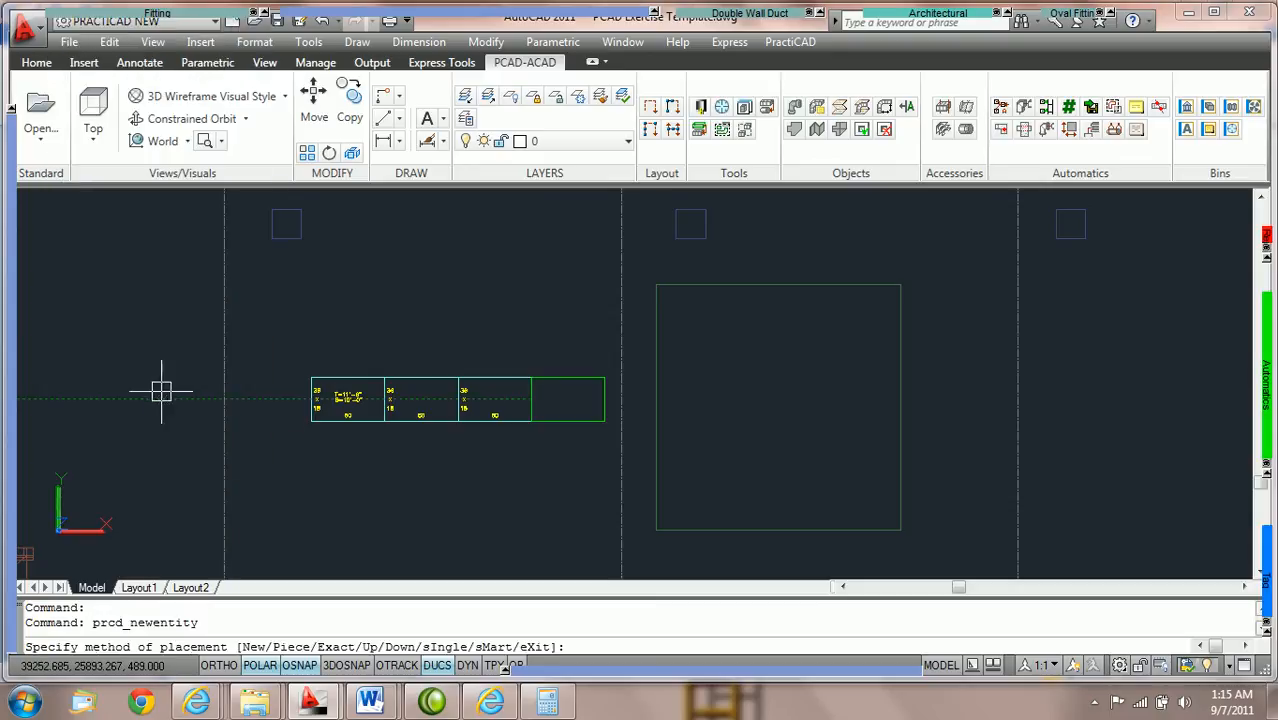
pyautogui.write('N')
pyautogui.press('Return')
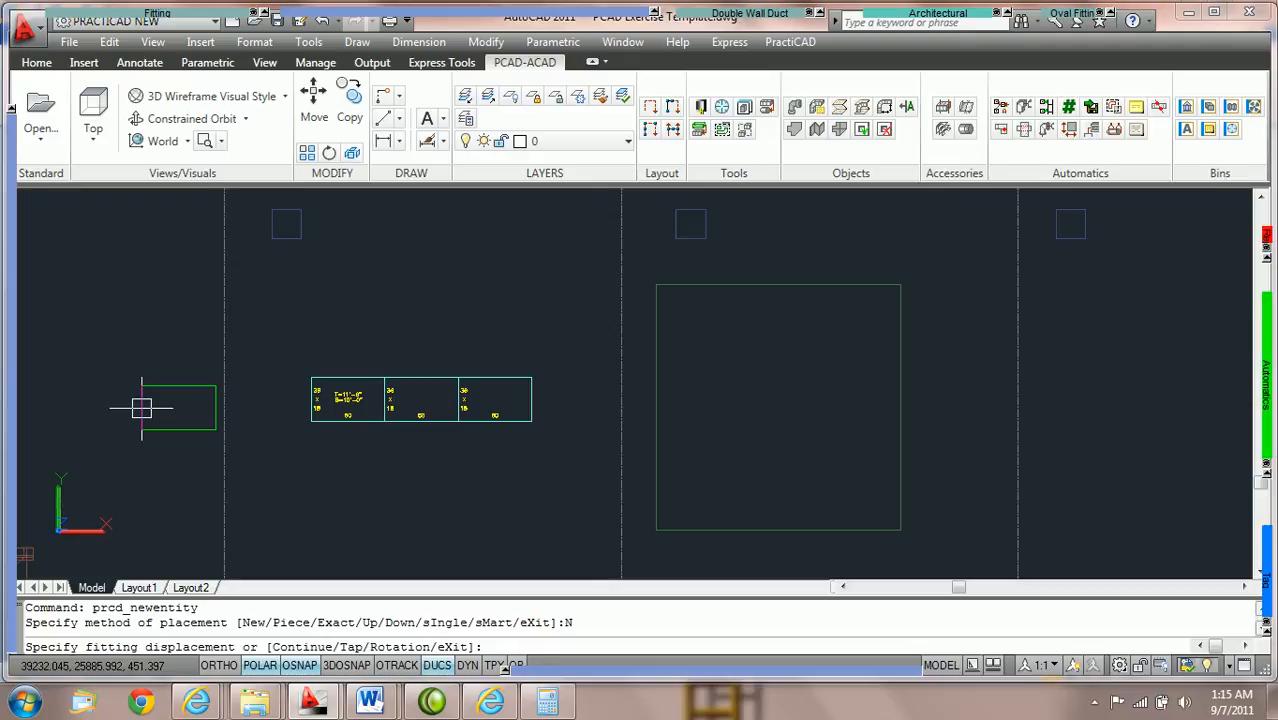
pyautogui.moveTo(16, 505)
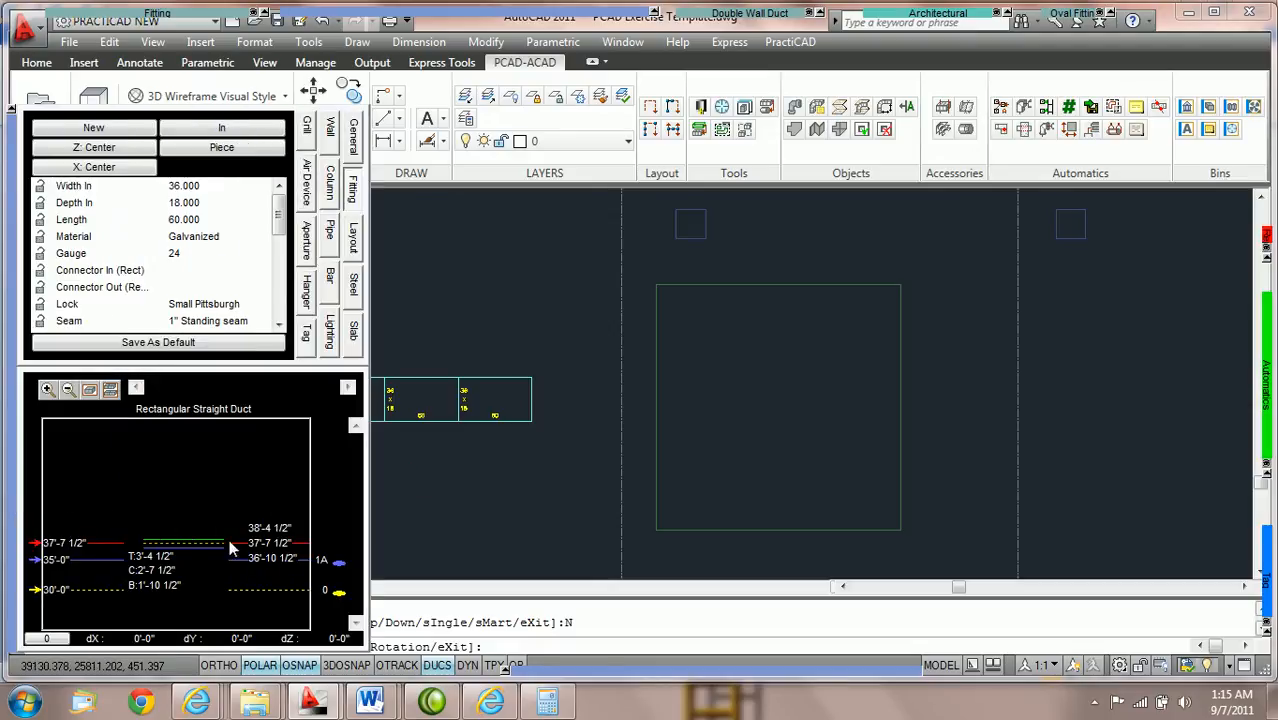
pyautogui.click(157, 584)
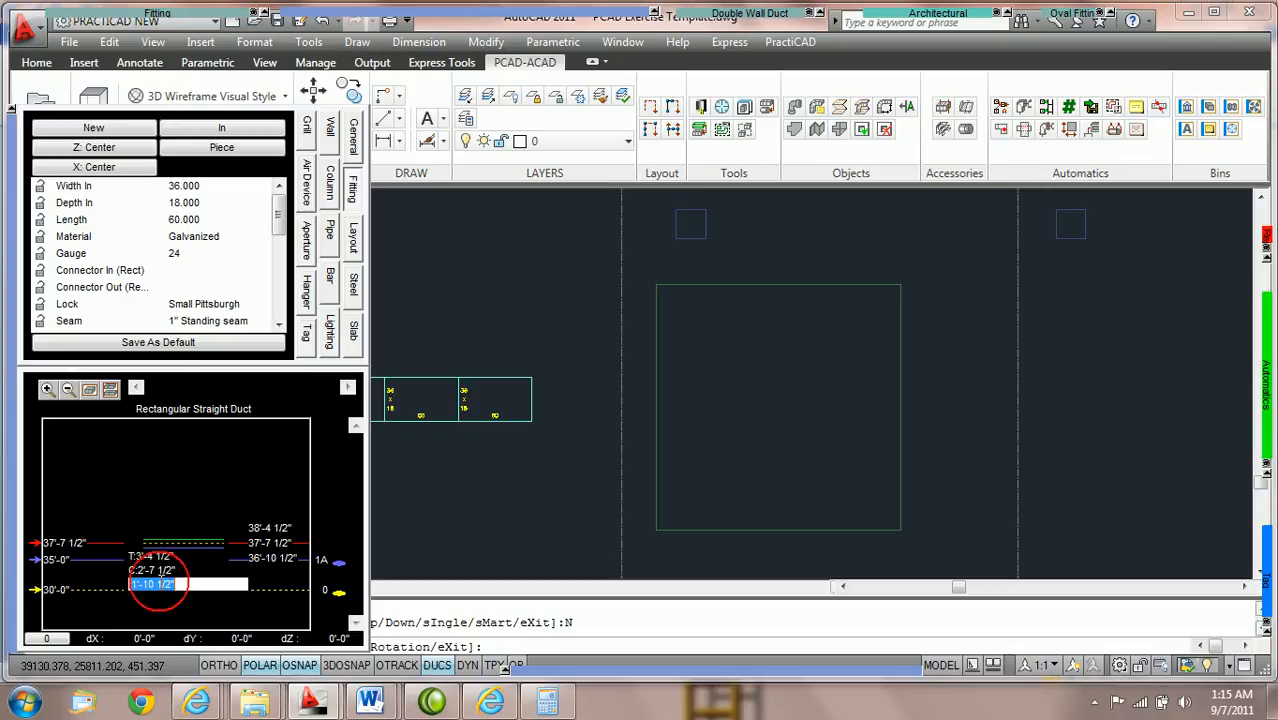
pyautogui.write('5')
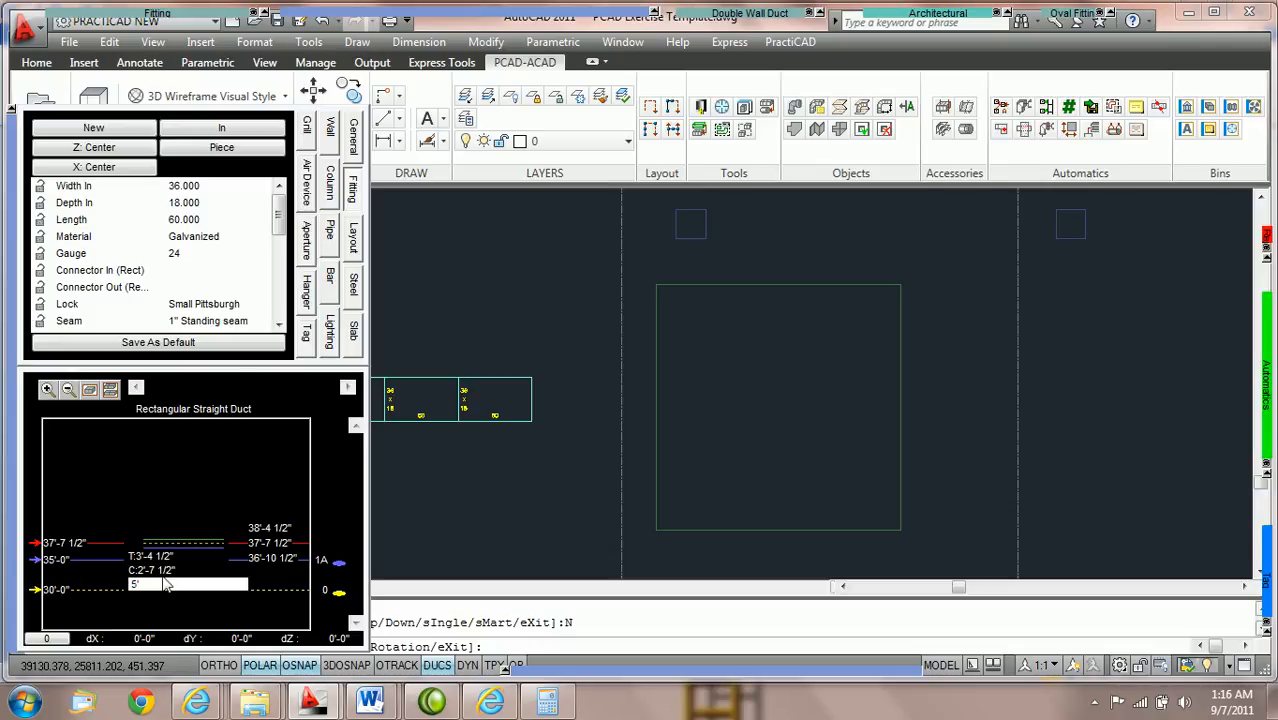
pyautogui.press('Return')
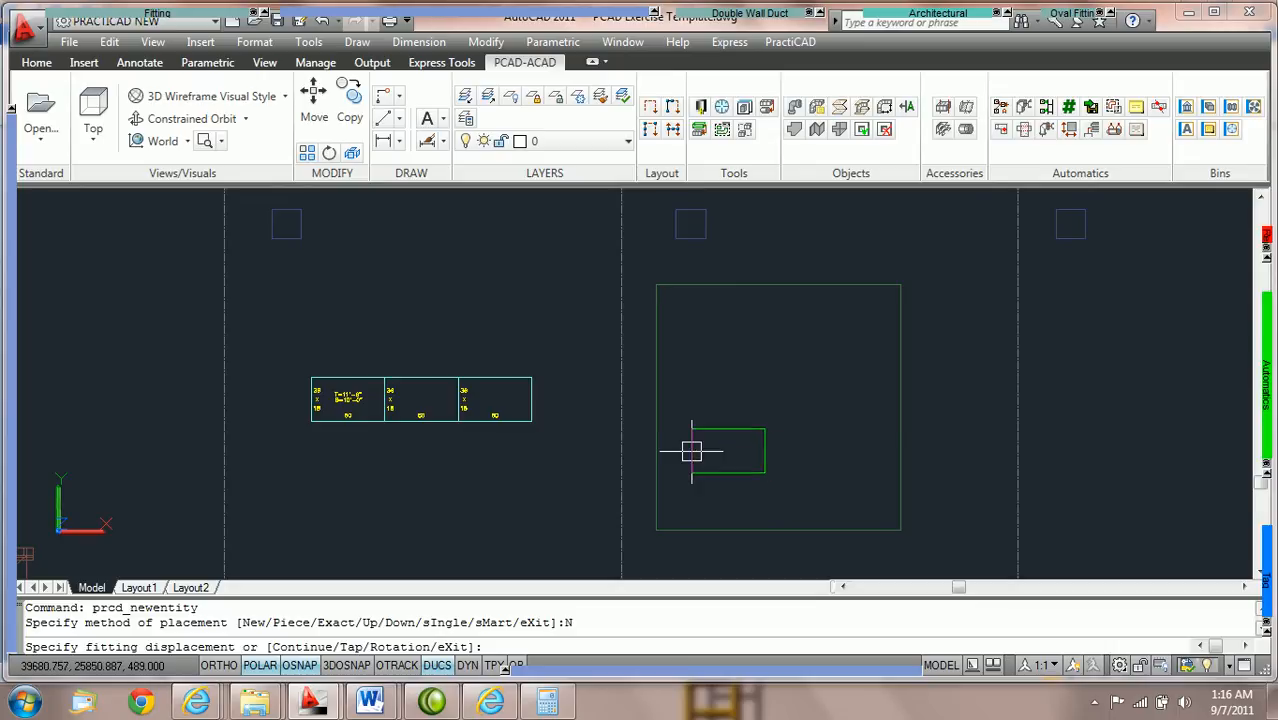
# Step: Place a horizontal run of two connected 36 x 18 ducts, each 60 long, inside the slab outline
pyautogui.click(691, 452)
pyautogui.click(727, 450)
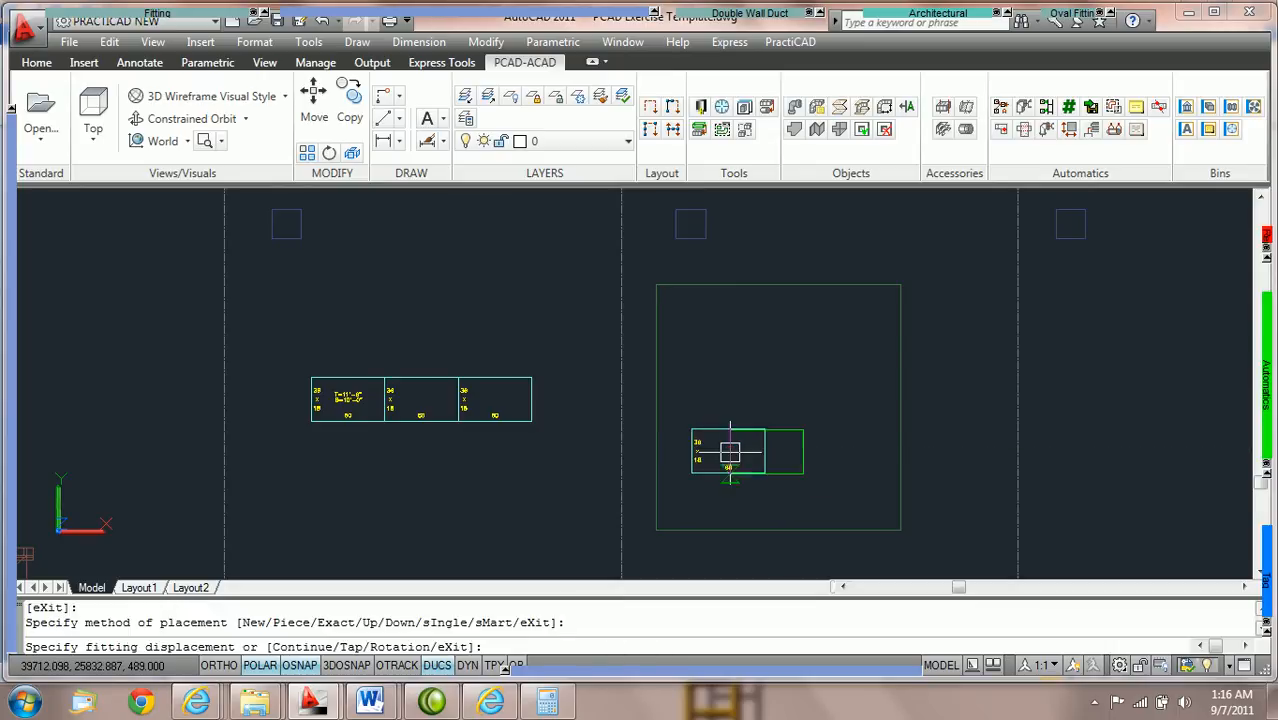
pyautogui.write('C')
pyautogui.press('Return')
pyautogui.click(775, 397)
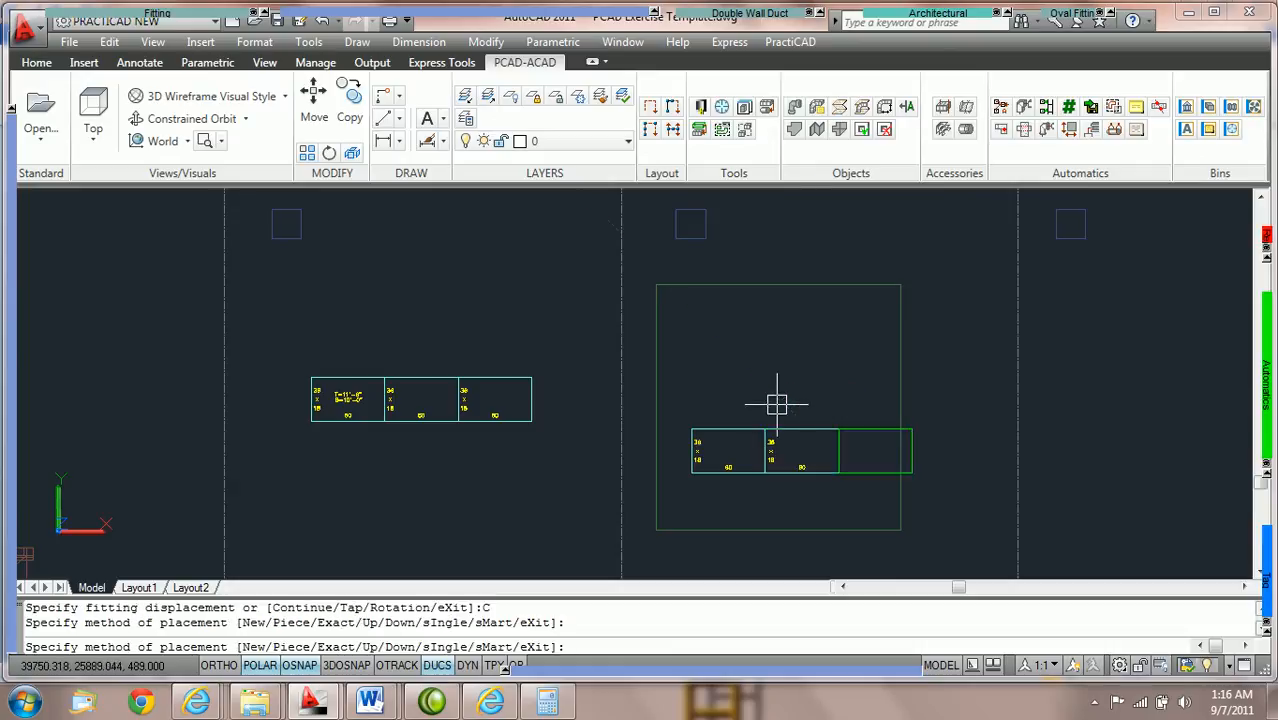
pyautogui.scroll(3, 777, 397)
pyautogui.press('Escape')
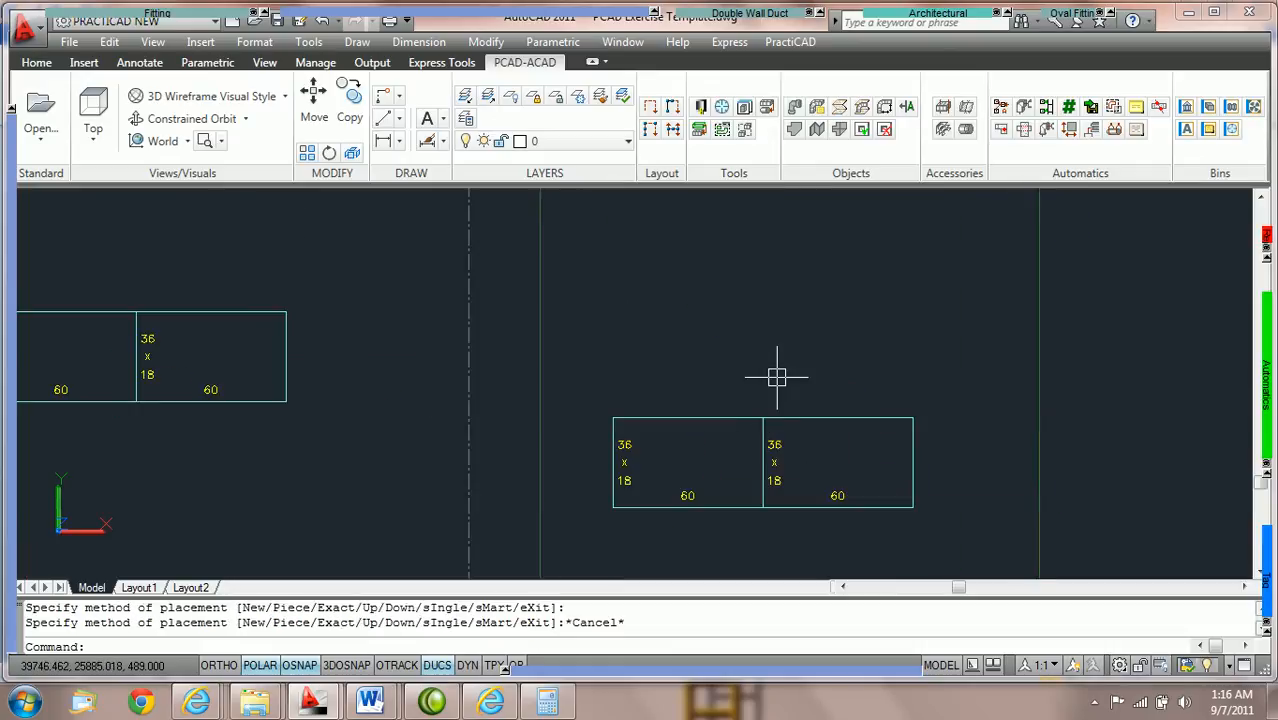
# Step: Tag the first duct over the slab with its top and bottom elevations, placing the tag inside the duct with object snap off
pyautogui.moveTo(1262, 565)
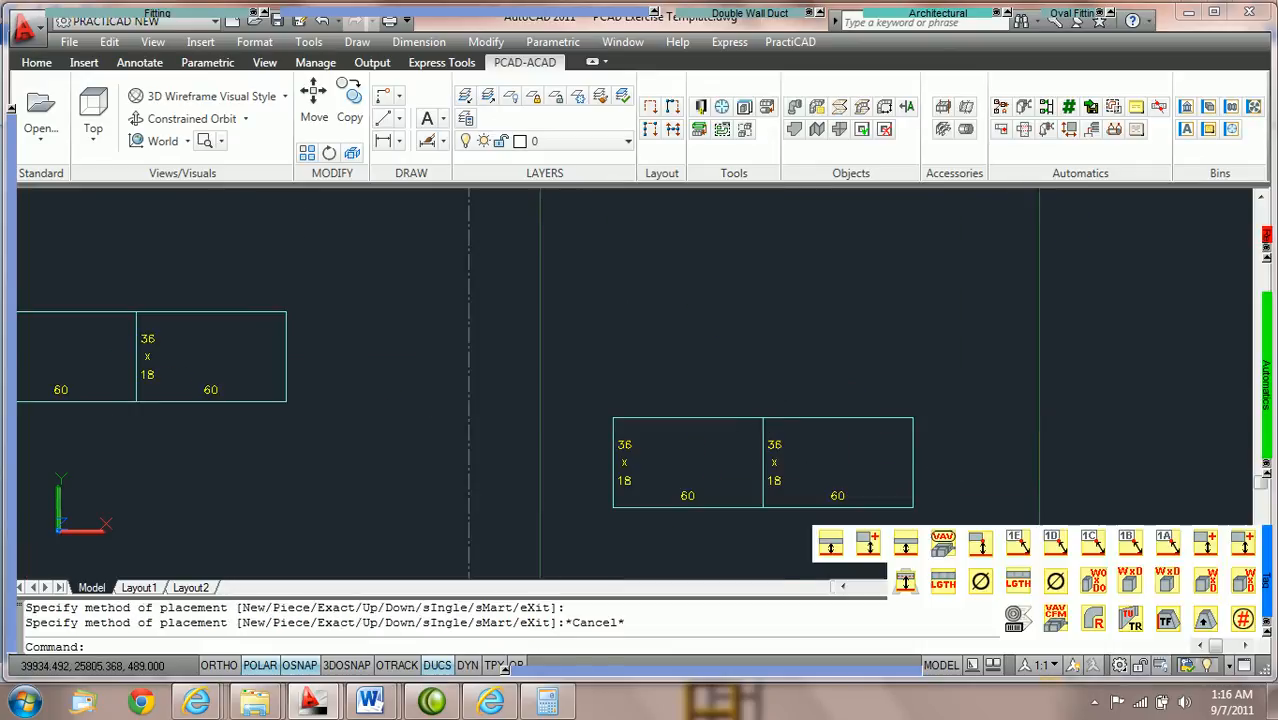
pyautogui.click(1170, 543)
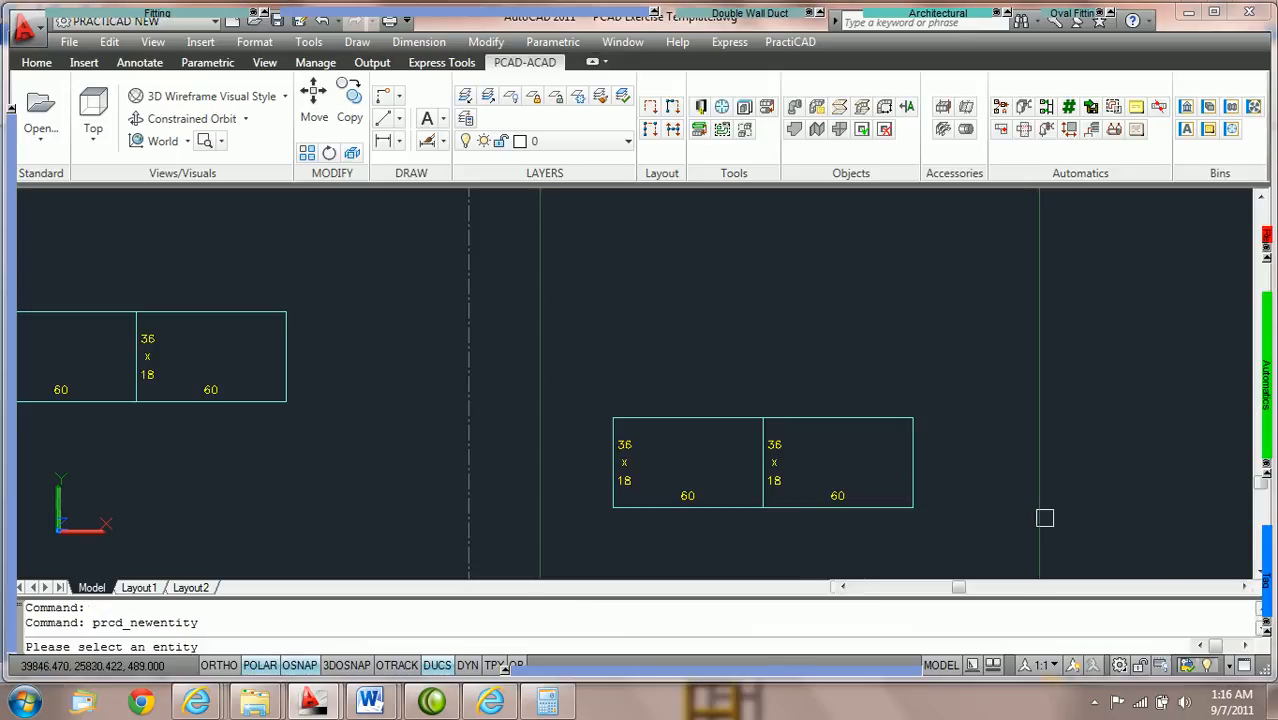
pyautogui.click(680, 422)
pyautogui.scroll(3, 661, 447)
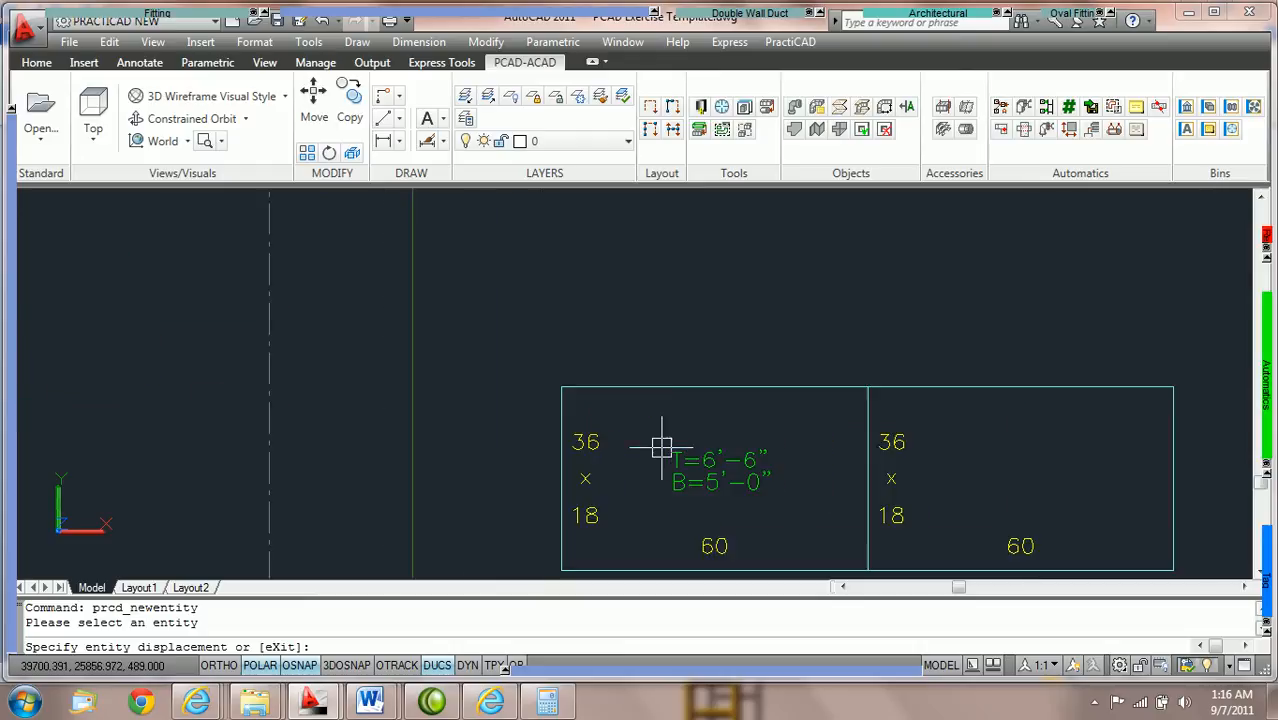
pyautogui.press('F3')
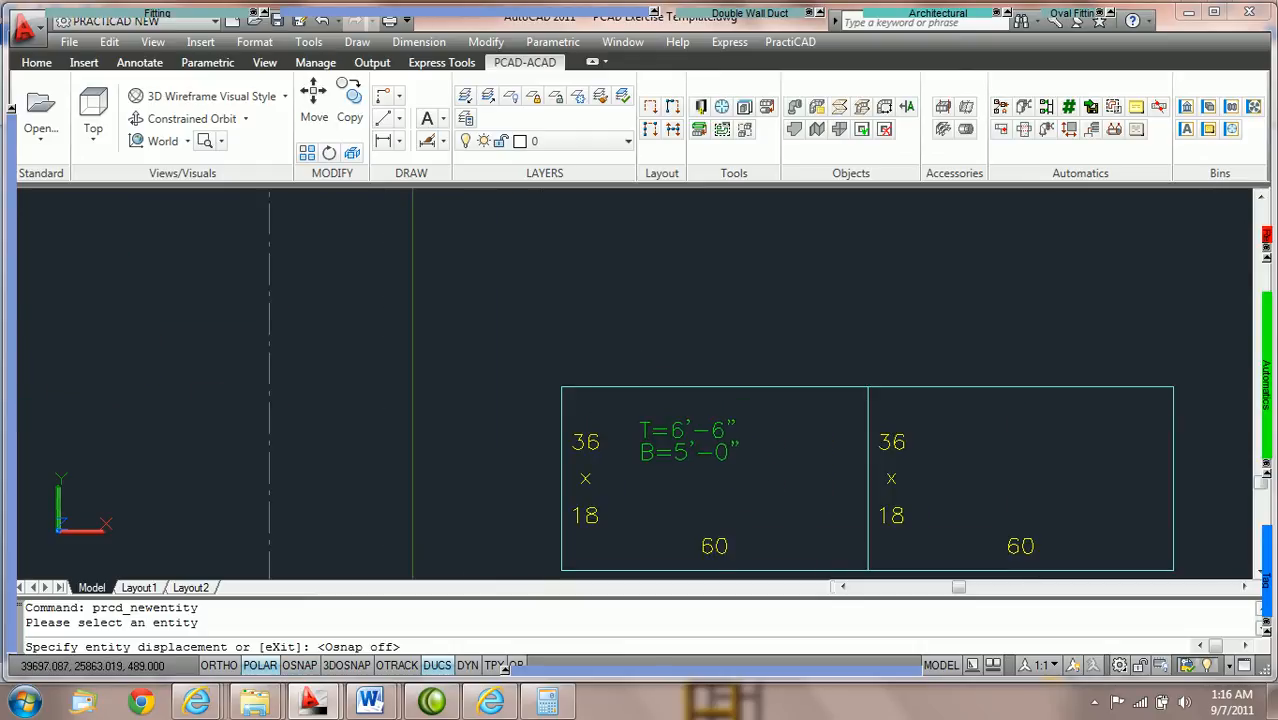
pyautogui.click(672, 444)
pyautogui.click(718, 442)
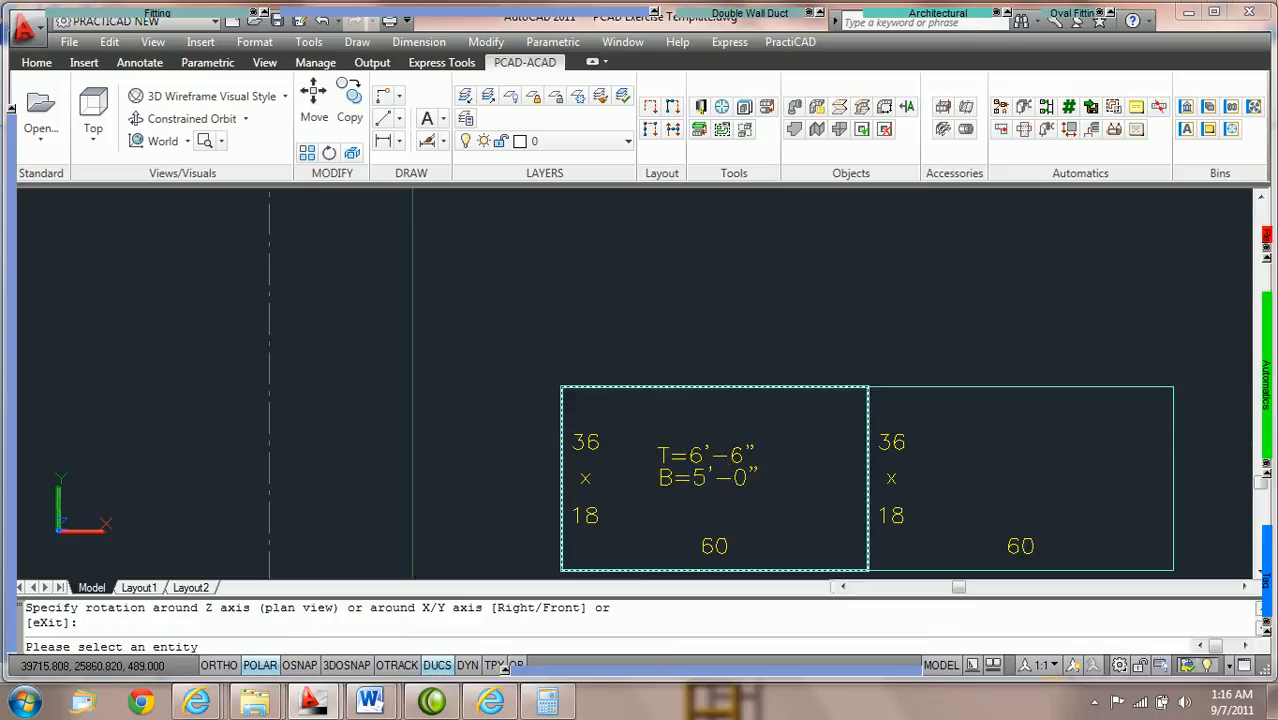
# Step: Turn object snap back on and end the elevation tagging command
pyautogui.press('F3')
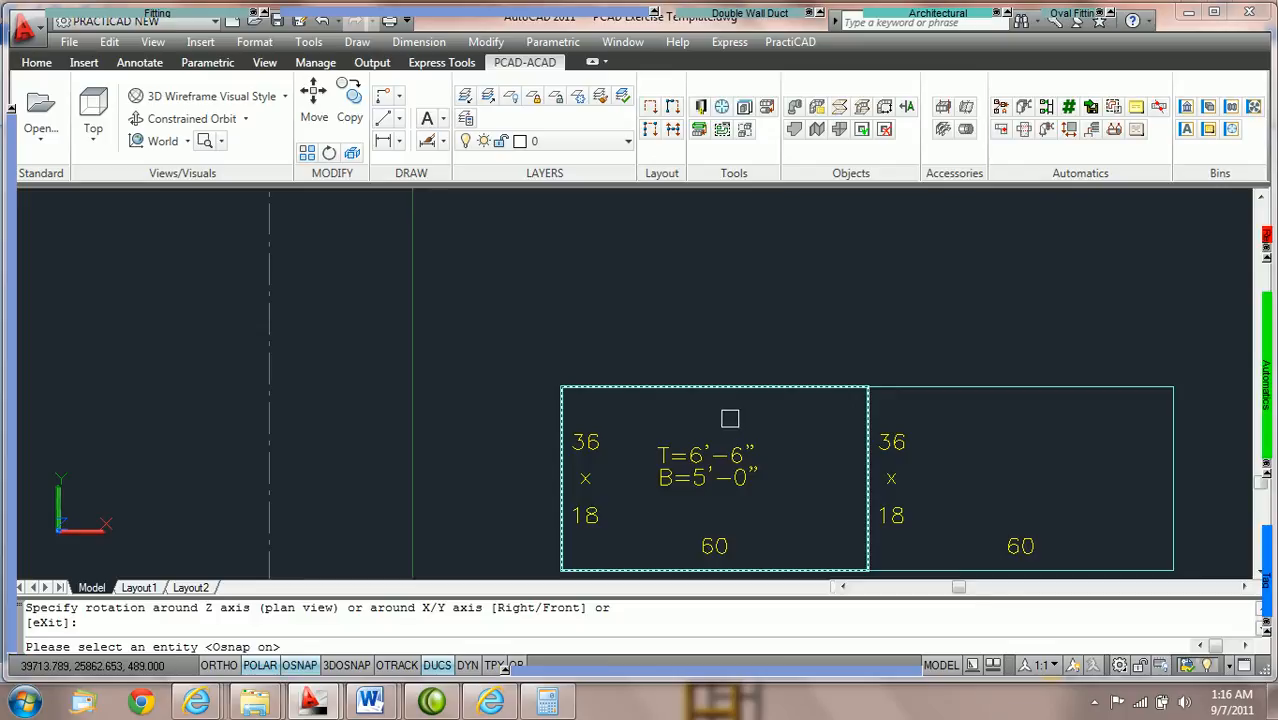
pyautogui.scroll(-2, 730, 418)
pyautogui.press('Escape')
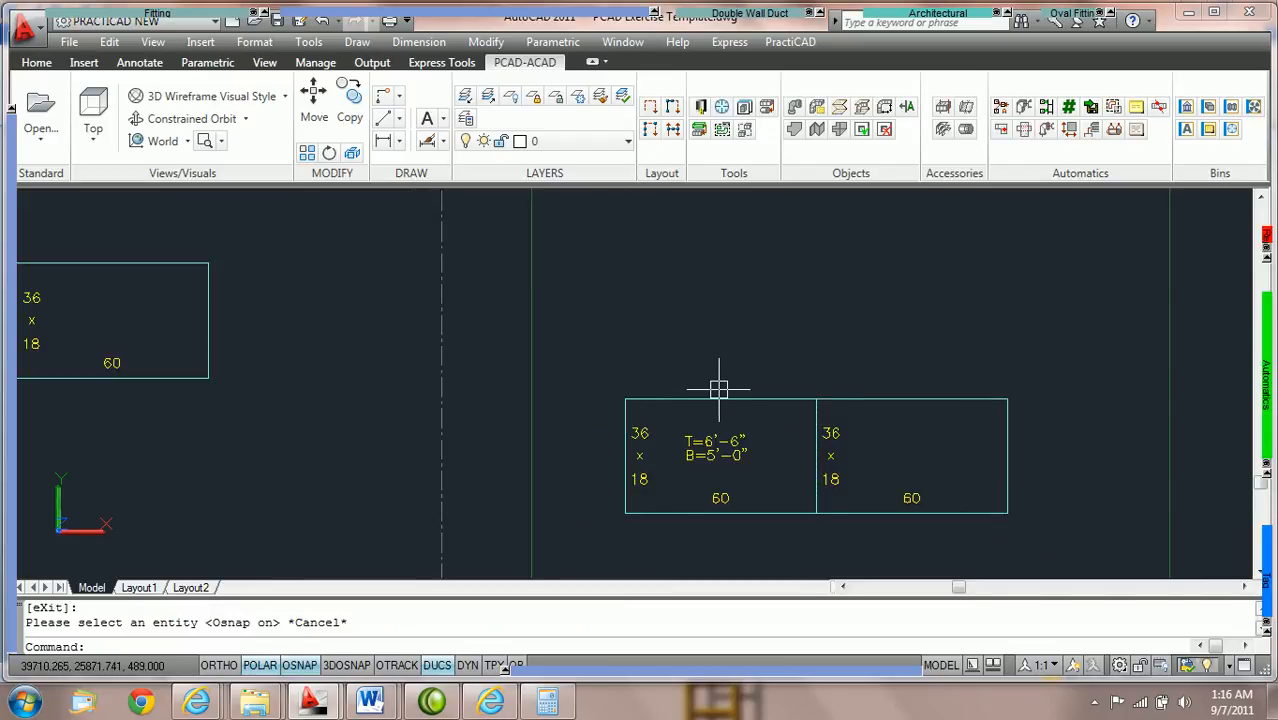
# Step: Examine the top and bottom elevation tag on the duct over the slab and compare it with the tag on the neighbouring duct run
pyautogui.scroll(2, 690, 491)
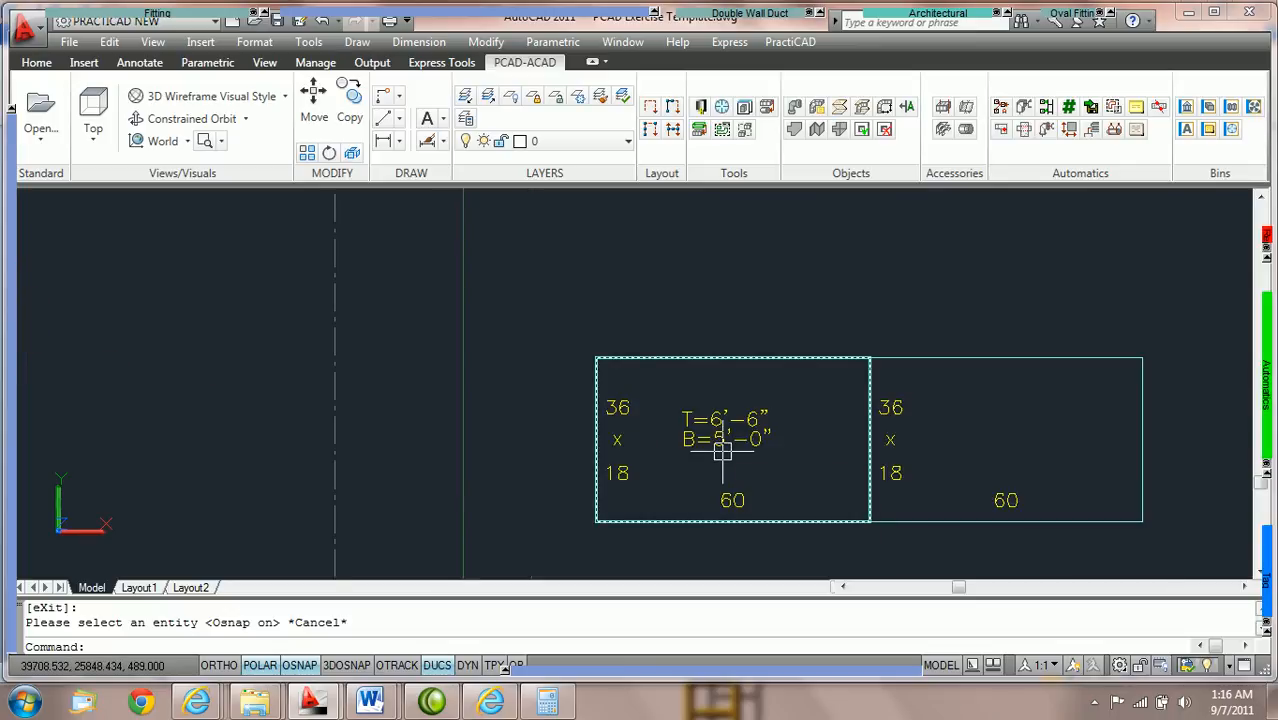
pyautogui.scroll(-1, 721, 450)
pyautogui.scroll(-2, 721, 450)
pyautogui.scroll(3, 717, 455)
pyautogui.scroll(2, 717, 455)
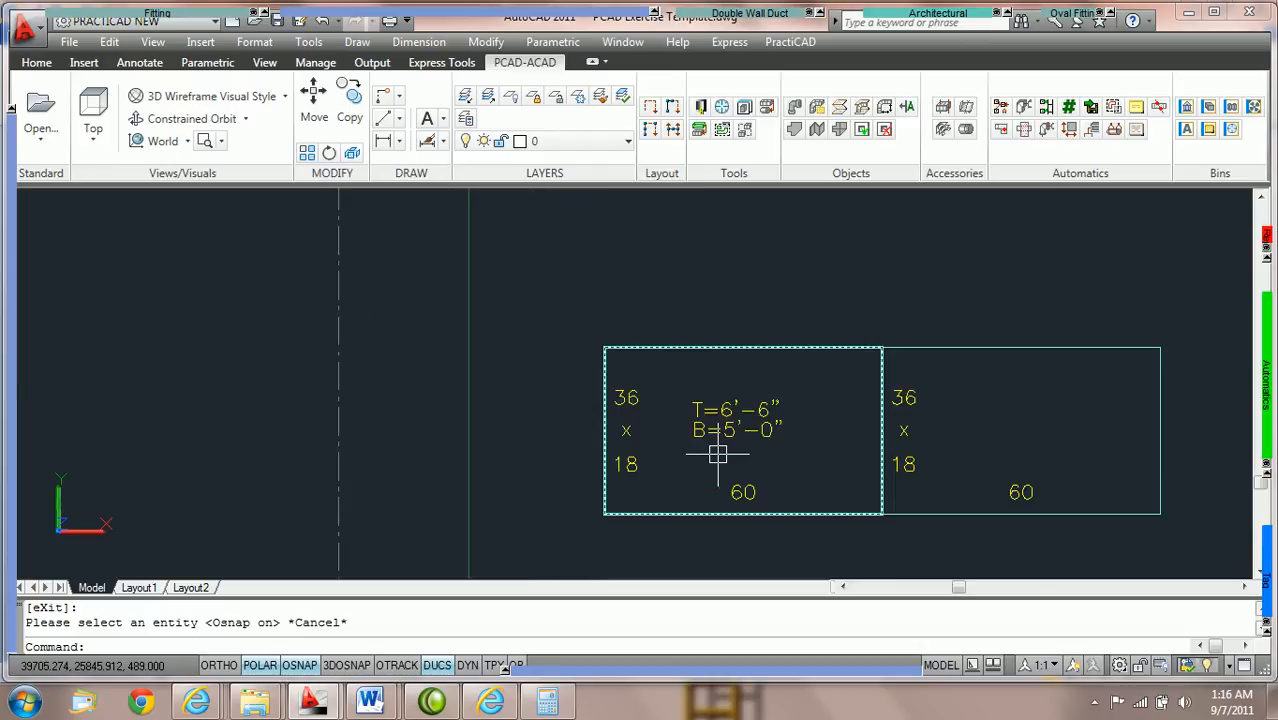
pyautogui.click(703, 348)
pyautogui.moveTo(40, 430)
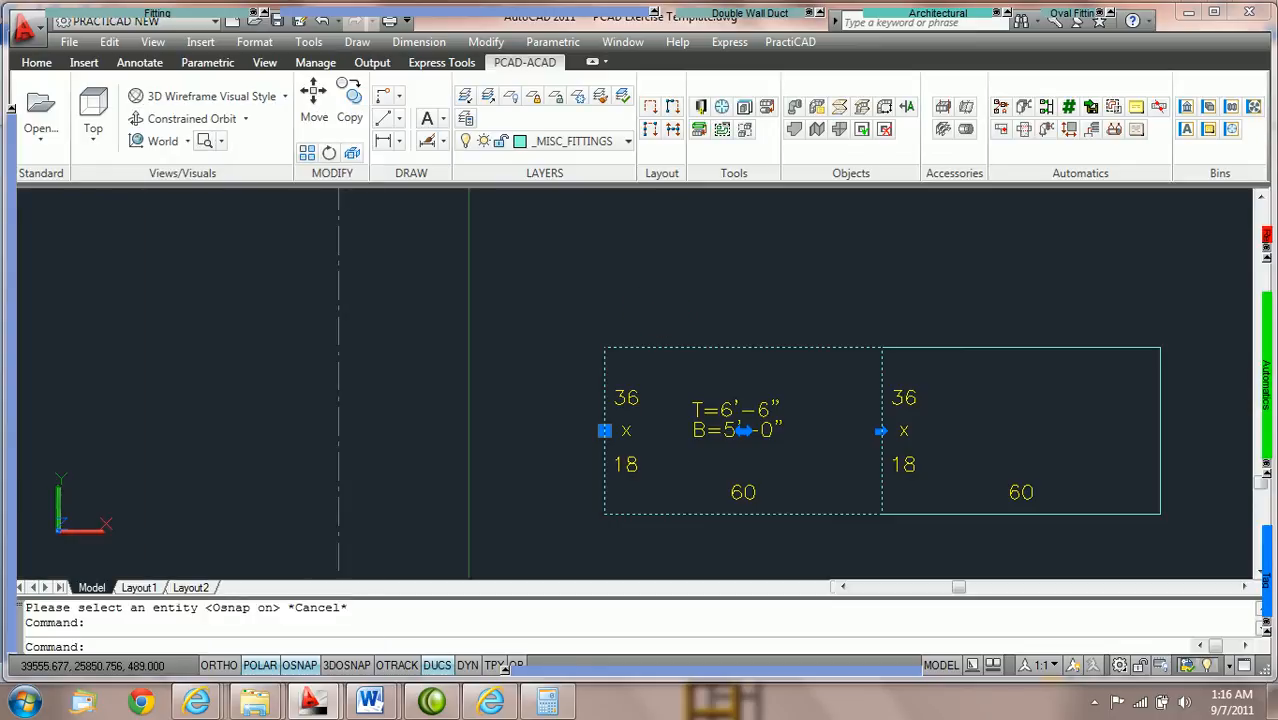
pyautogui.press('Escape')
pyautogui.scroll(-3, 653, 316)
pyautogui.scroll(-1, 647, 318)
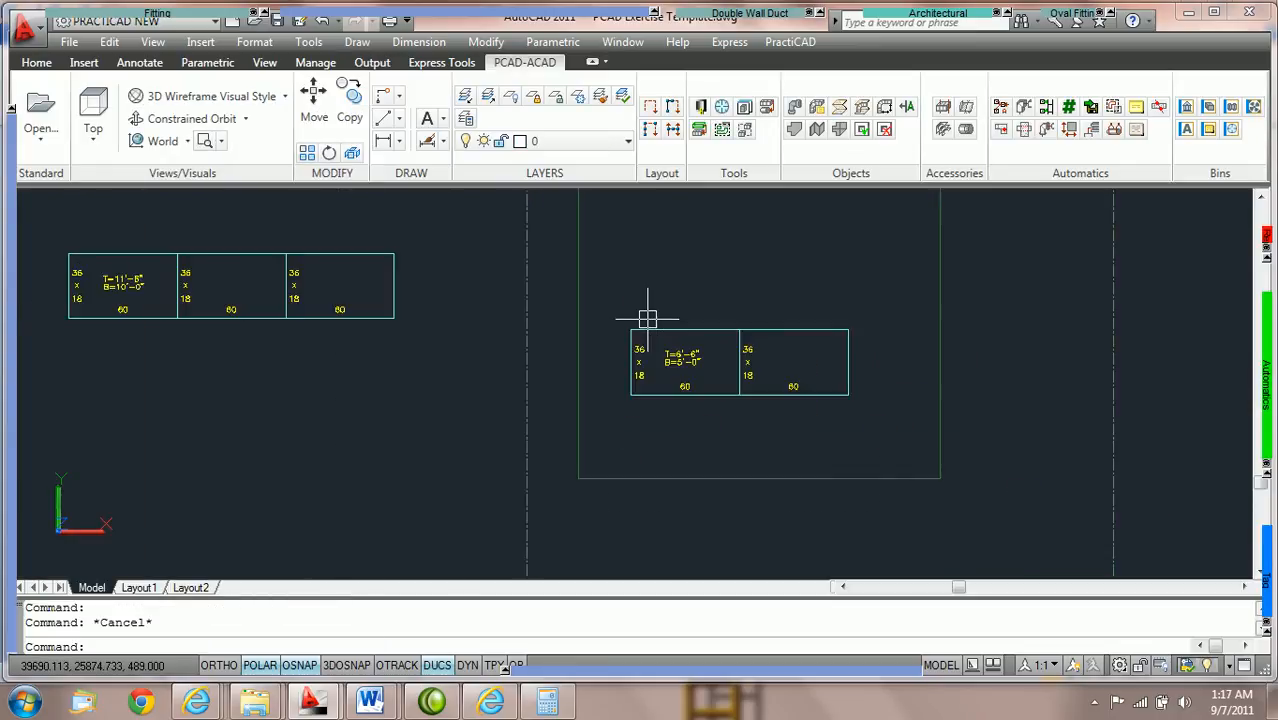
pyautogui.moveTo(568, 334); pyautogui.dragTo(662, 357, button='middle')
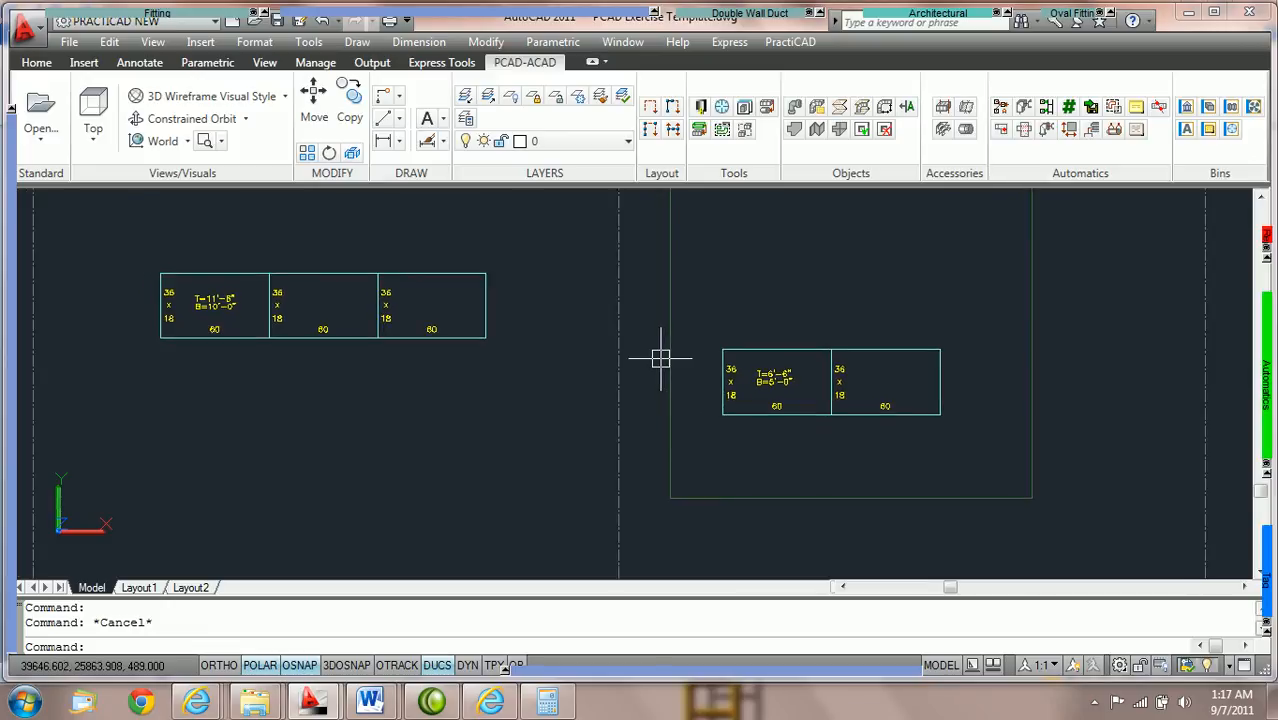
pyautogui.moveTo(1261, 578)
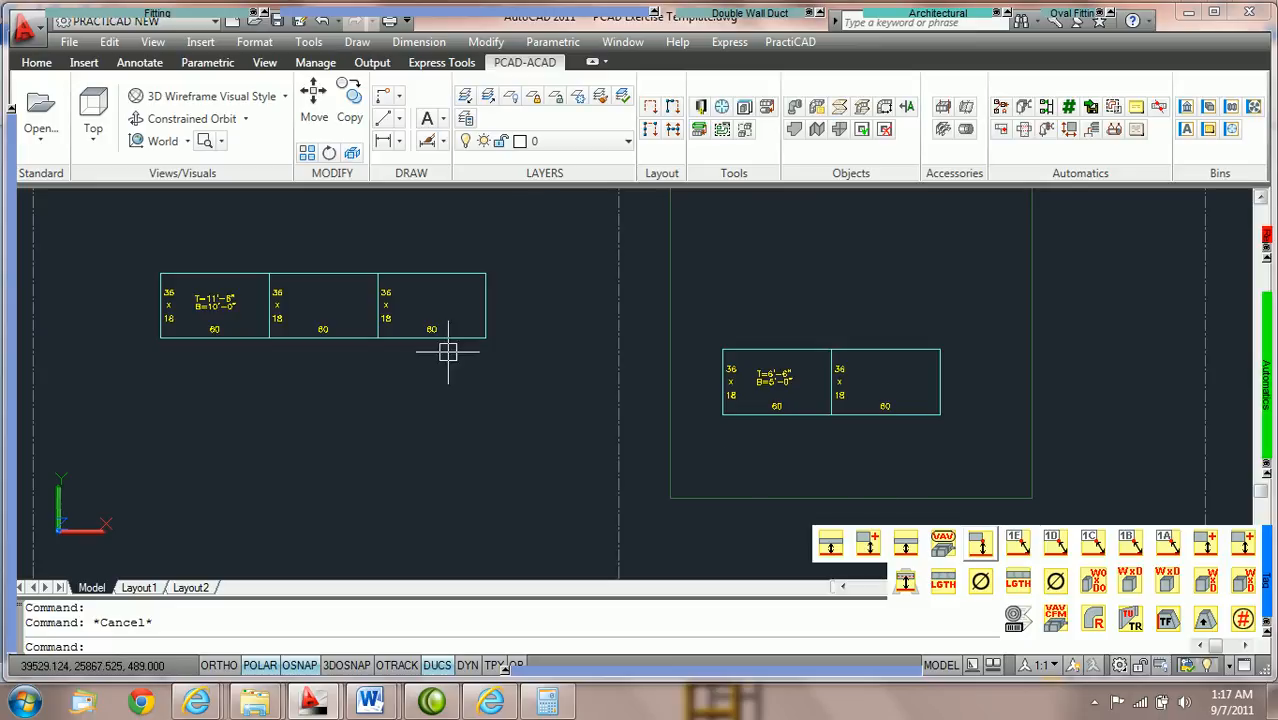
pyautogui.scroll(-2, 496, 365)
pyautogui.scroll(-3, 505, 375)
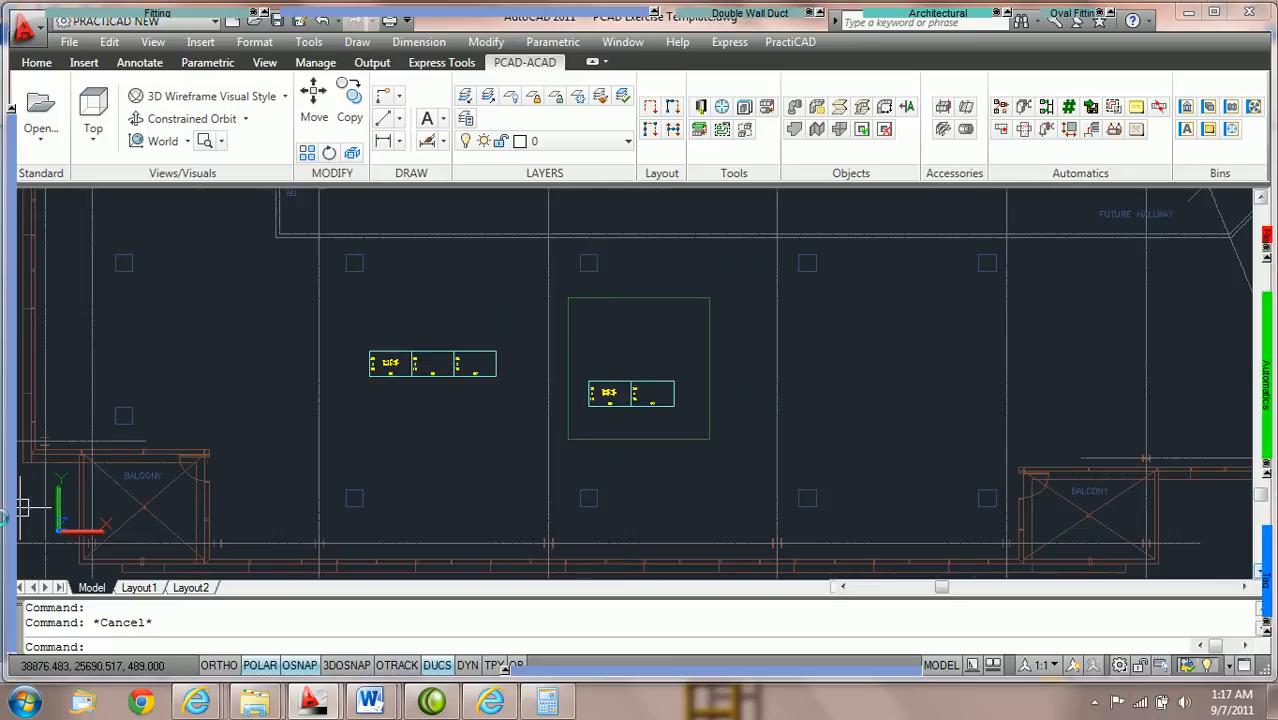
# Step: Remove the 35' (1A) and 30' elevation levels from the elevation view
pyautogui.moveTo(5, 515)
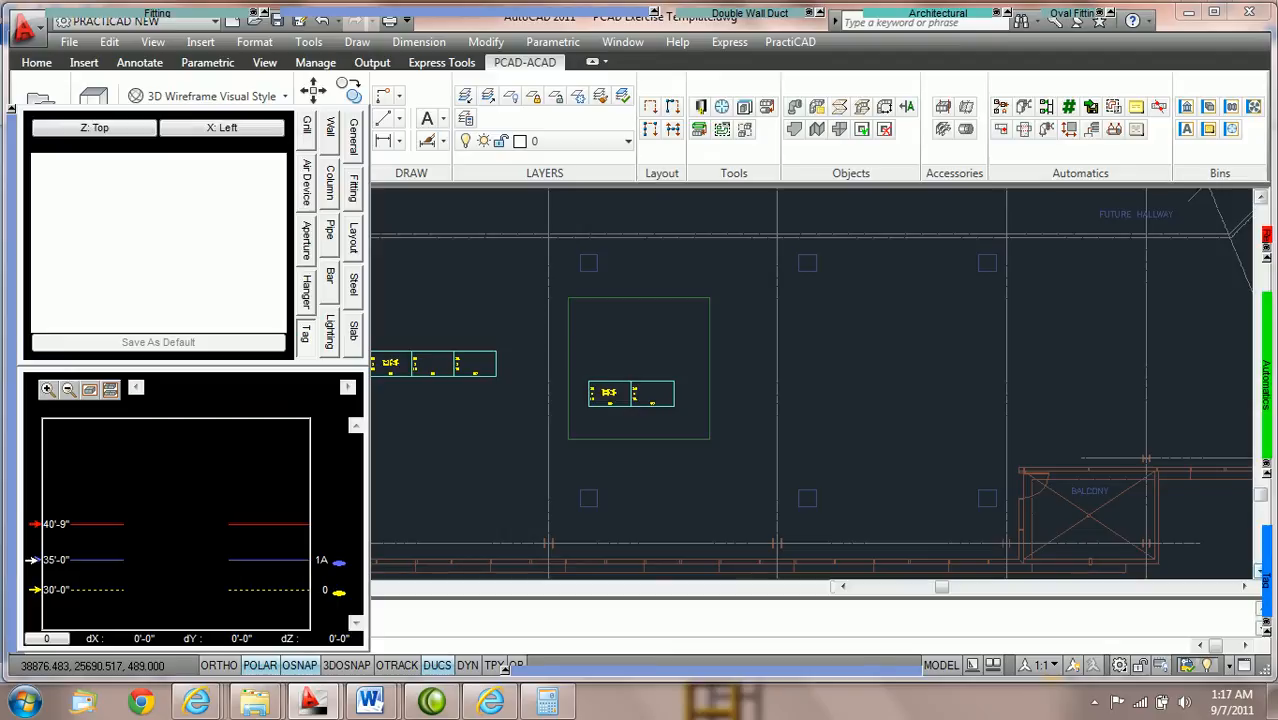
pyautogui.moveTo(31, 560); pyautogui.dragTo(14, 564)
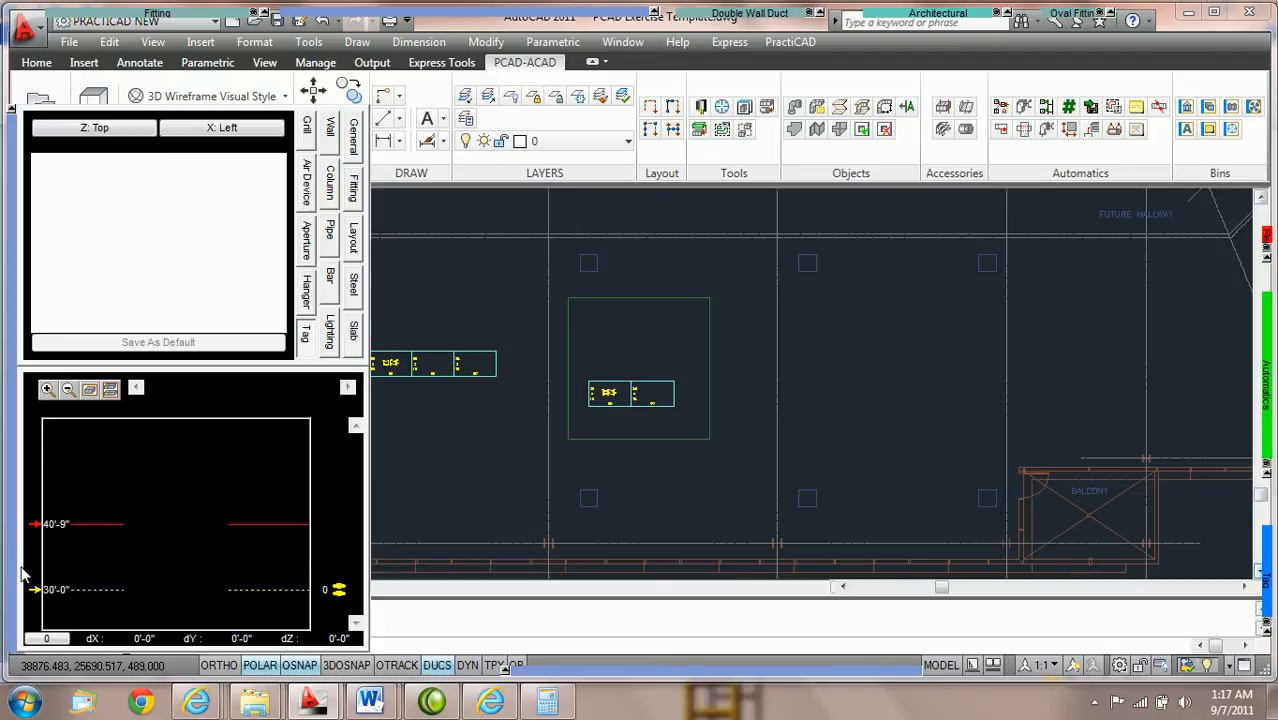
pyautogui.moveTo(31, 590); pyautogui.dragTo(14, 590)
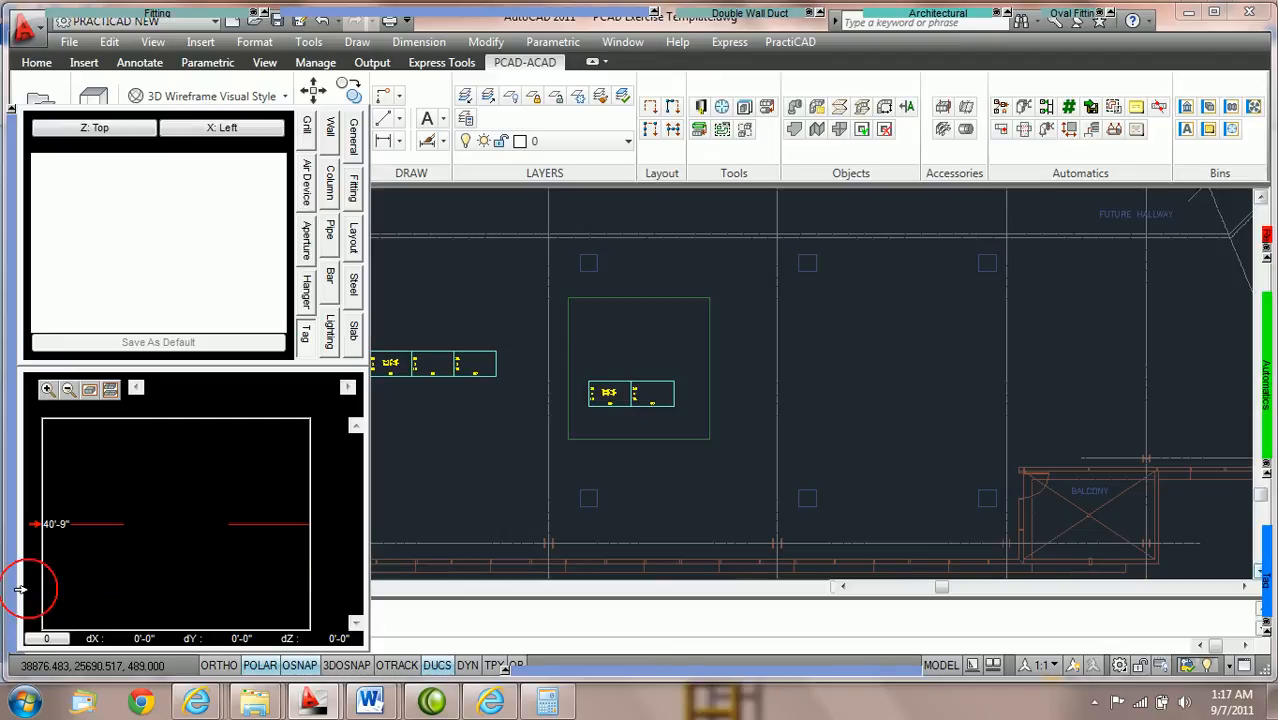
# Step: Set the red current elevation marker to 0'-0"
pyautogui.doubleClick(58, 524)
pyautogui.write('0')
pyautogui.press('Return')
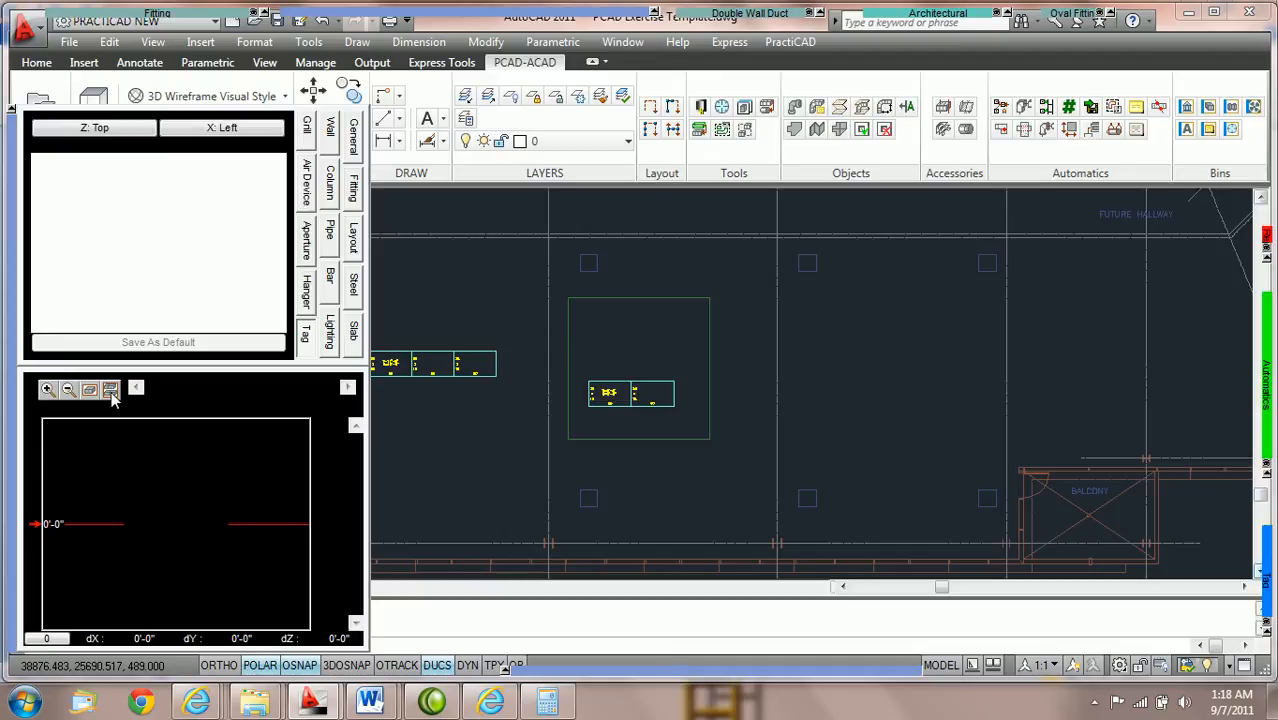
# Step: Add a new elevation level at 20' above the current elevation marker and fit all elevation marks in the view
pyautogui.click(40, 465)
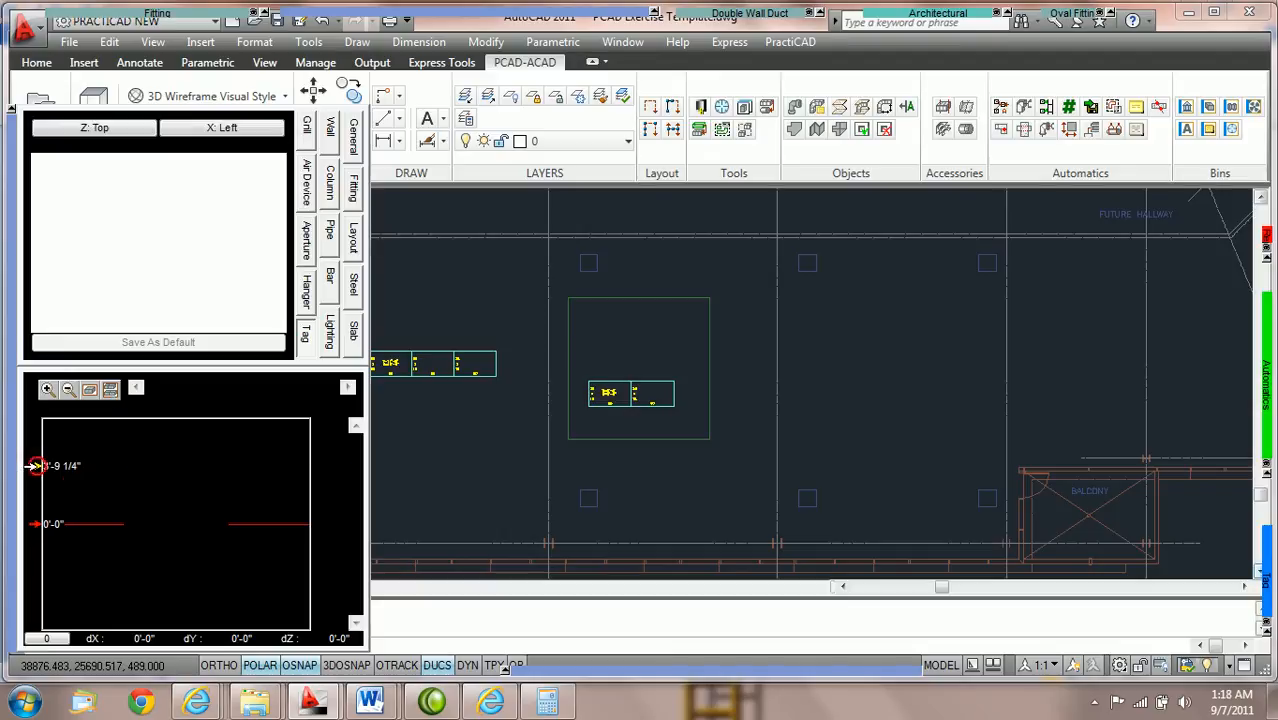
pyautogui.doubleClick(68, 470)
pyautogui.write('20')
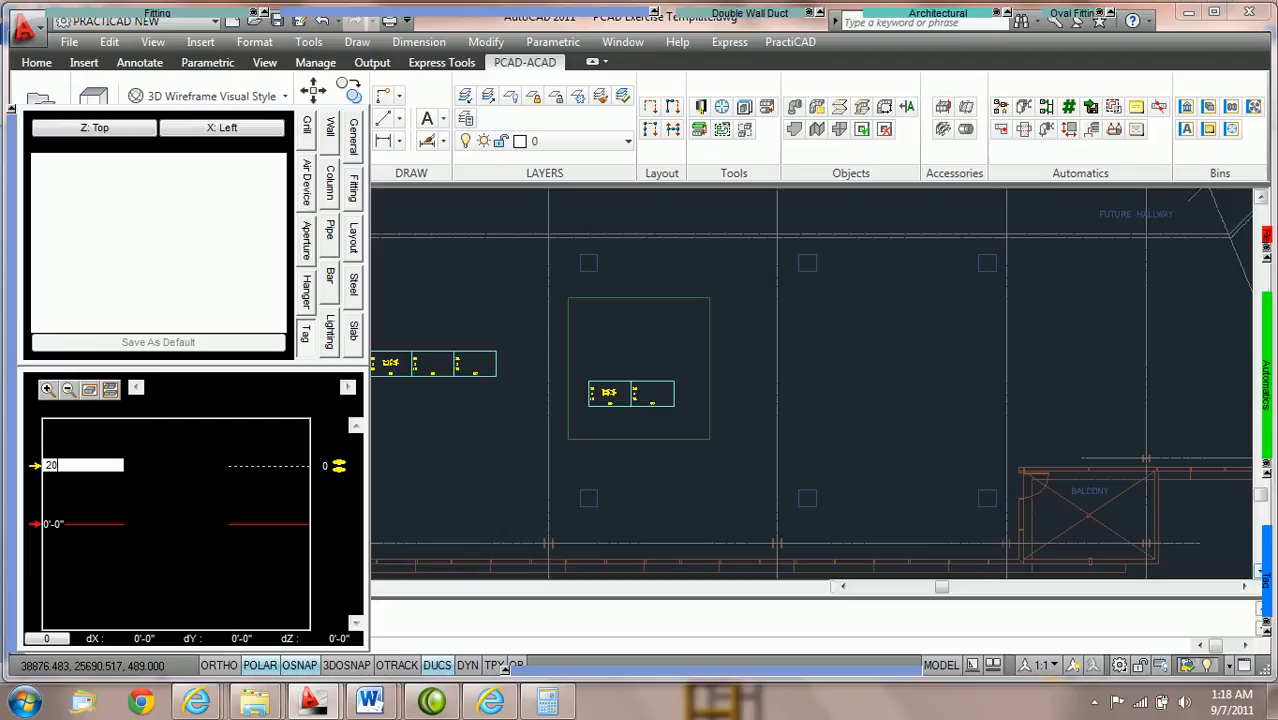
pyautogui.press('Return')
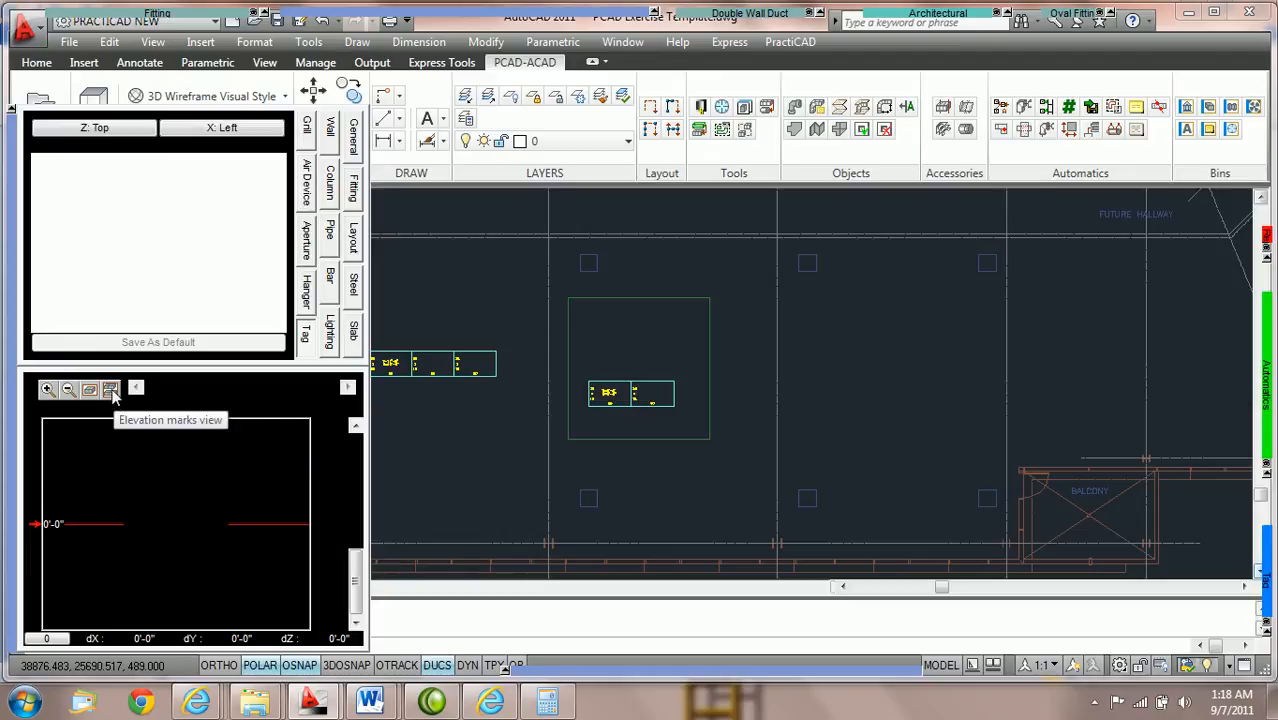
pyautogui.click(111, 390)
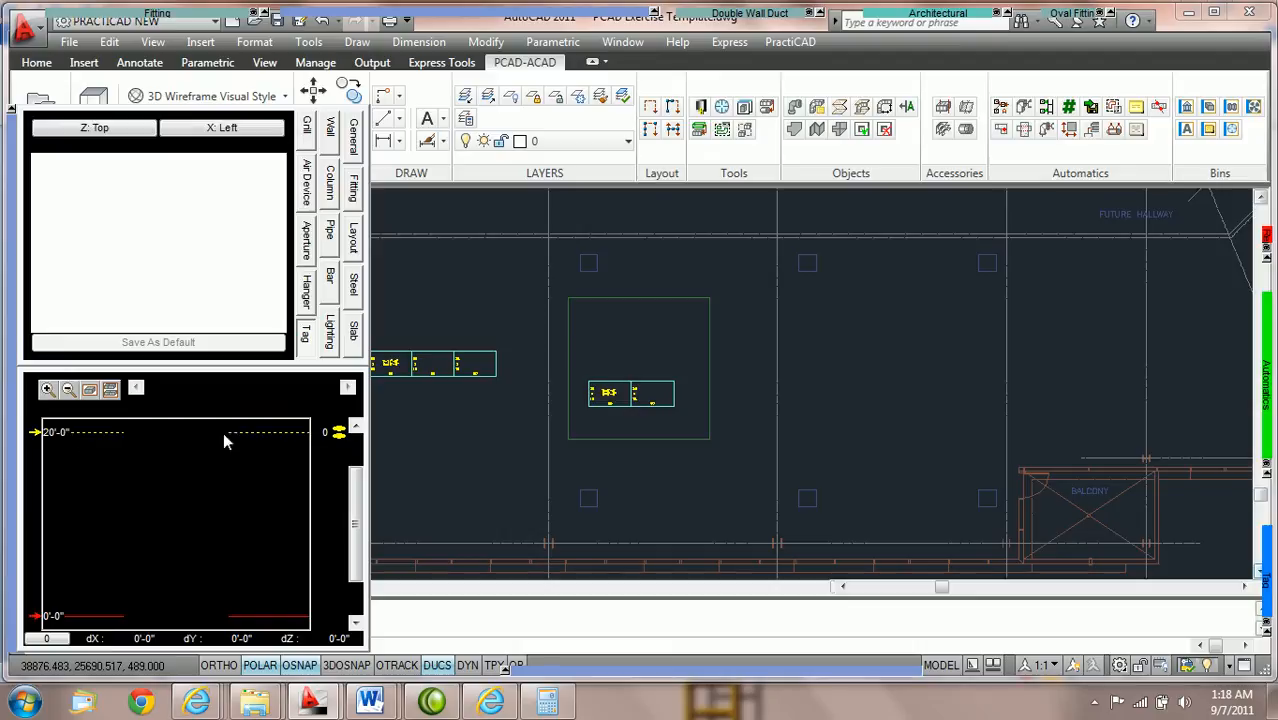
# Step: Switch the 20' level to the solid blue mark type and return to the drawing
pyautogui.click(340, 437)
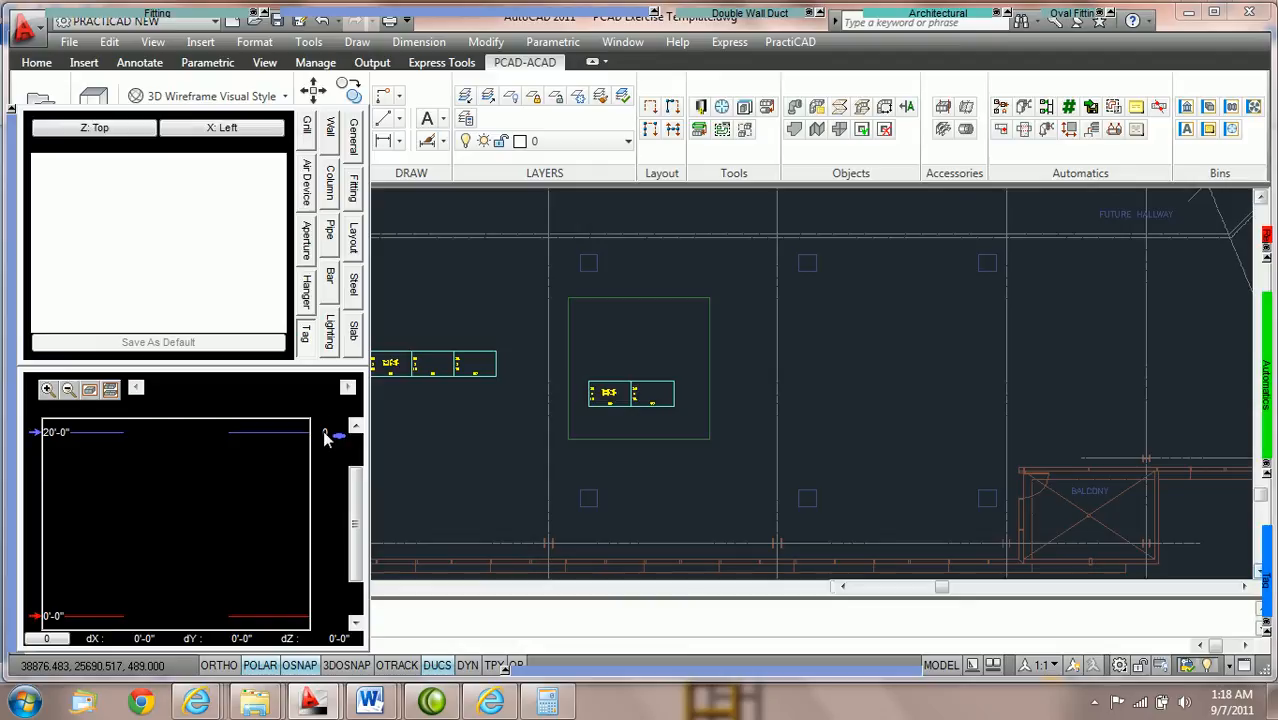
pyautogui.moveTo(351, 481)
pyautogui.mouseDown()
pyautogui.moveTo(360, 453)
pyautogui.moveTo(357, 499)
pyautogui.moveTo(362, 467)
pyautogui.mouseUp()
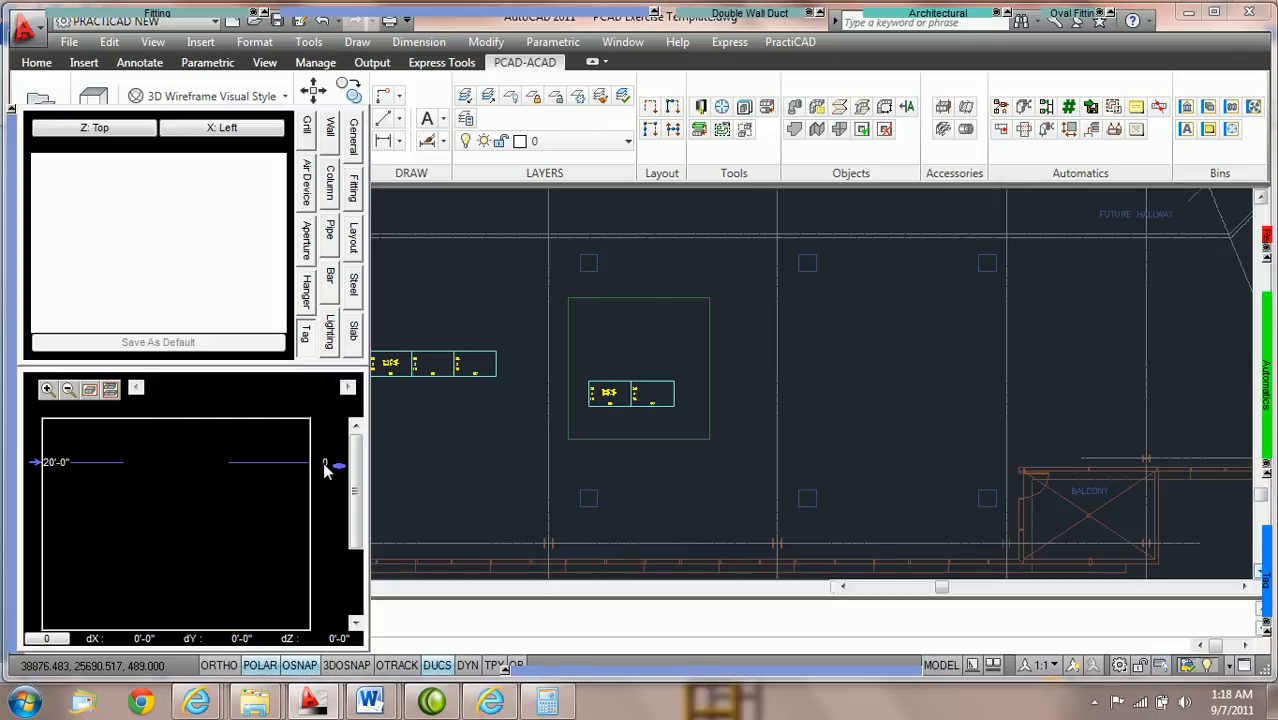
pyautogui.click(336, 465)
pyautogui.click(461, 455)
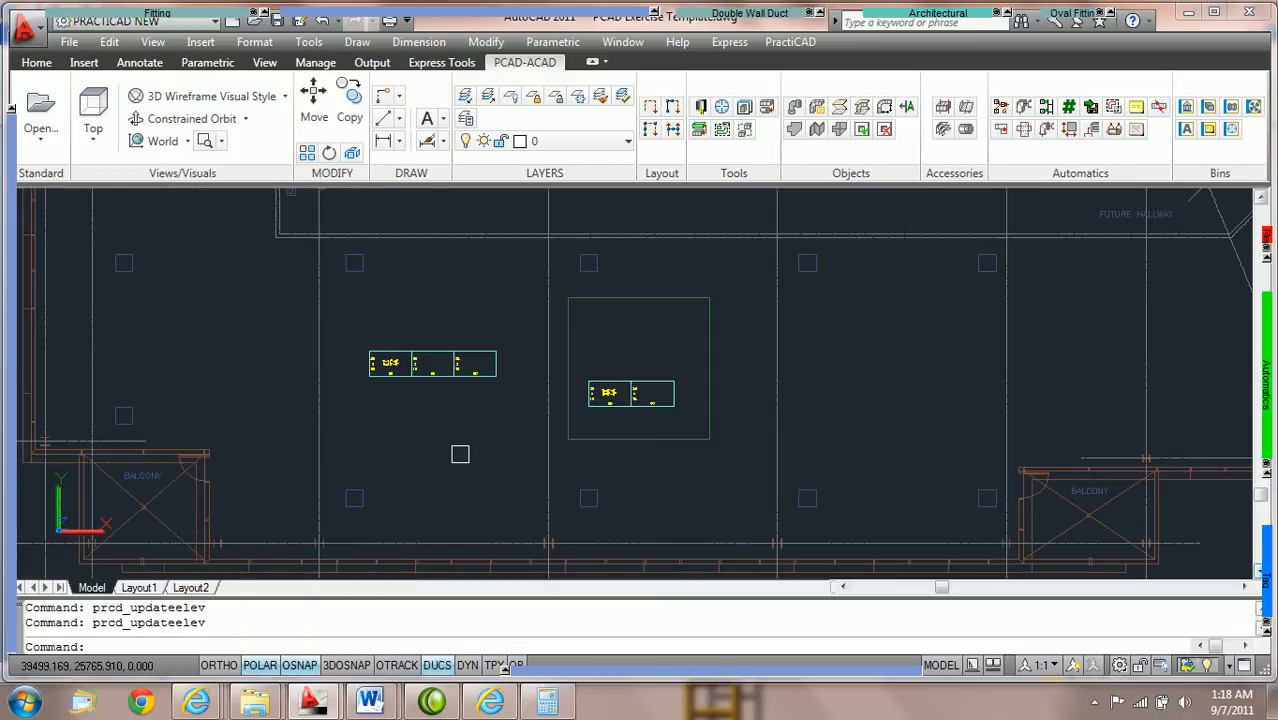